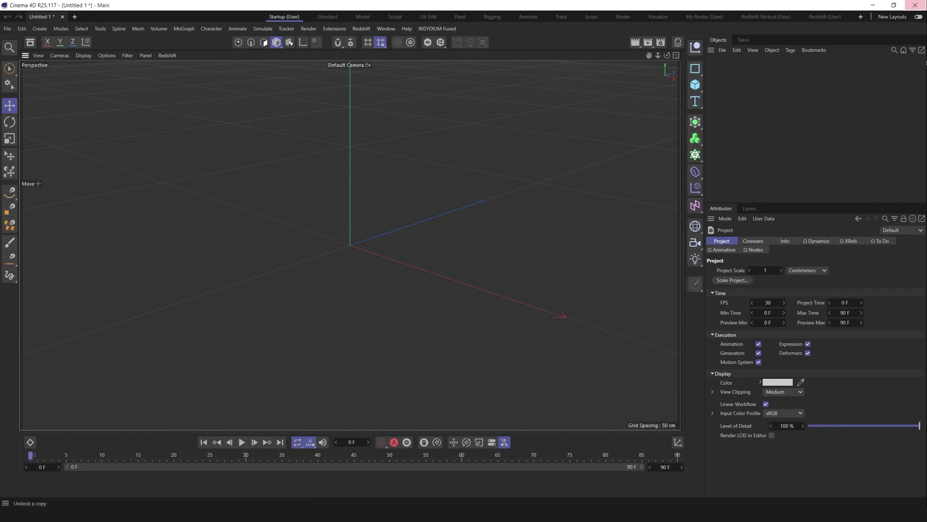
Switch to the My Nodes layout, centre the Scene Root node and widen the viewport.
click(705, 16)
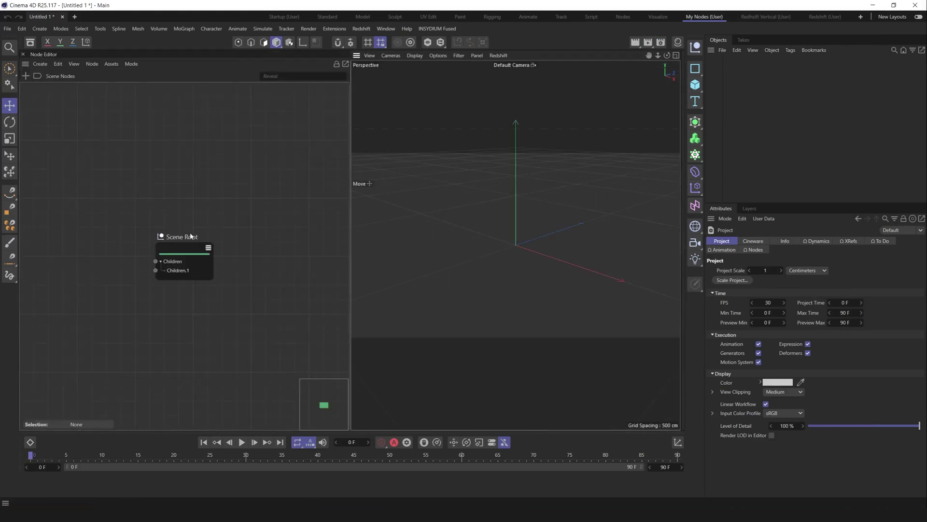
drag(190, 237, 271, 235)
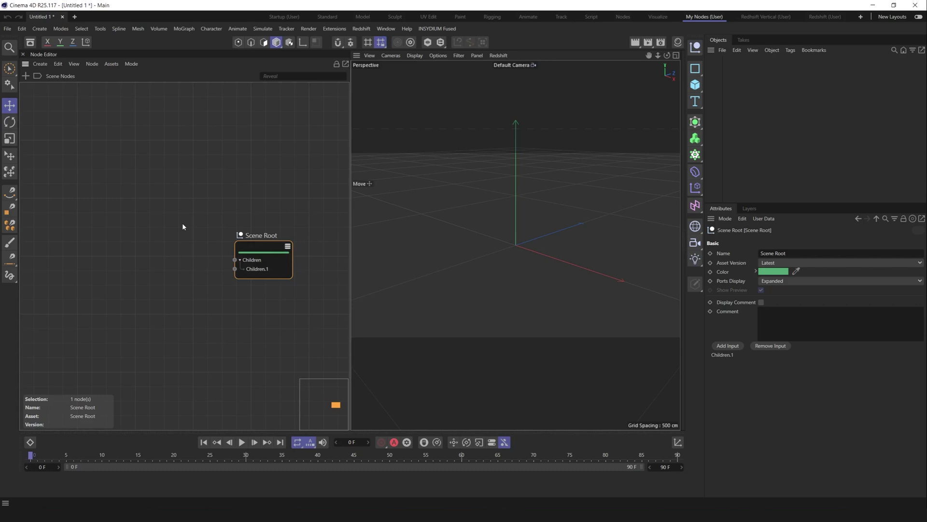
drag(351, 205, 311, 205)
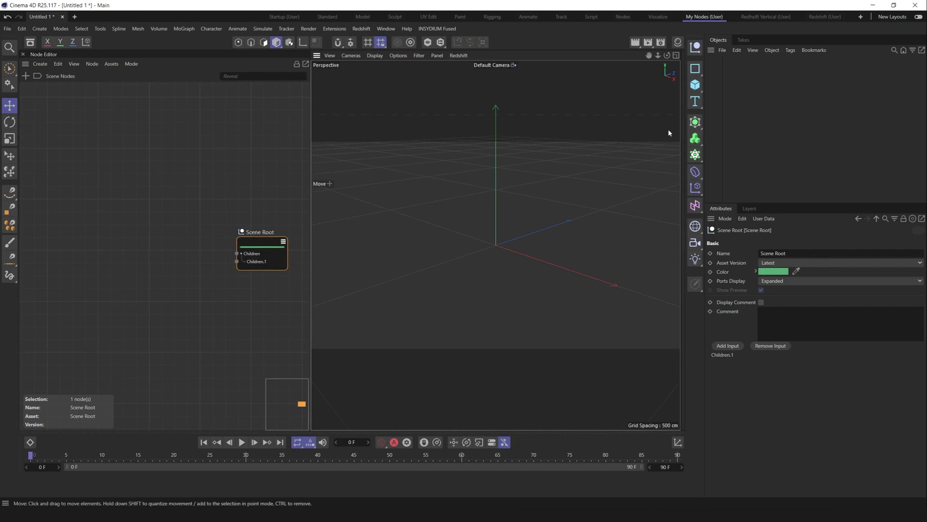
Add a Sphere and show wireframe lines over the shaded display.
click(695, 85)
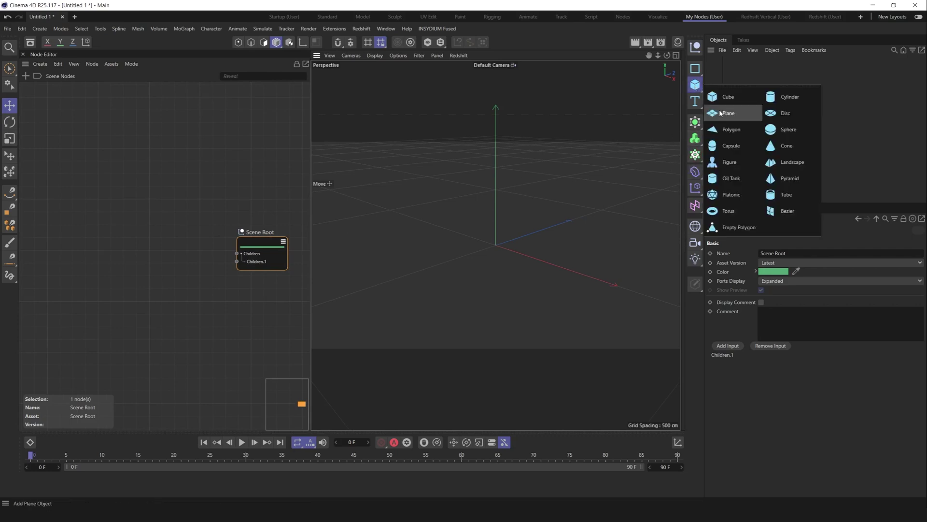
click(785, 130)
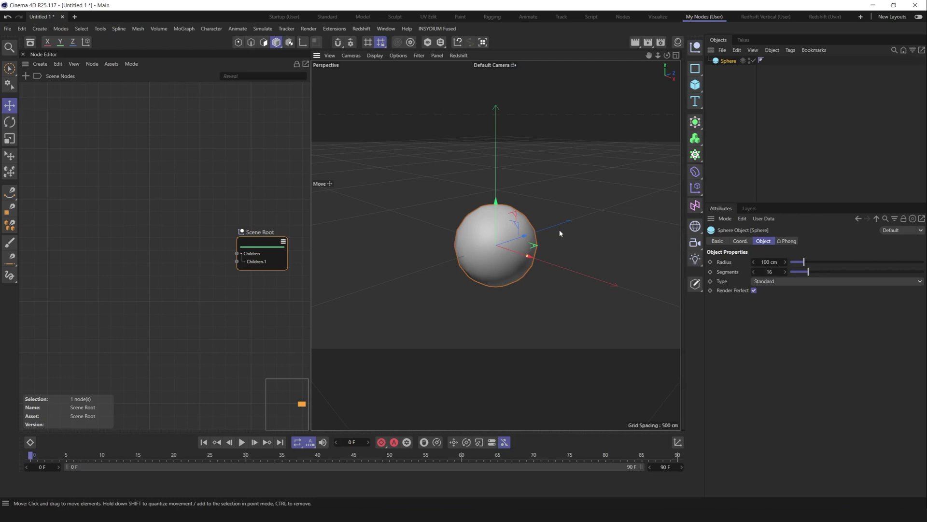
key(n)
key(b)
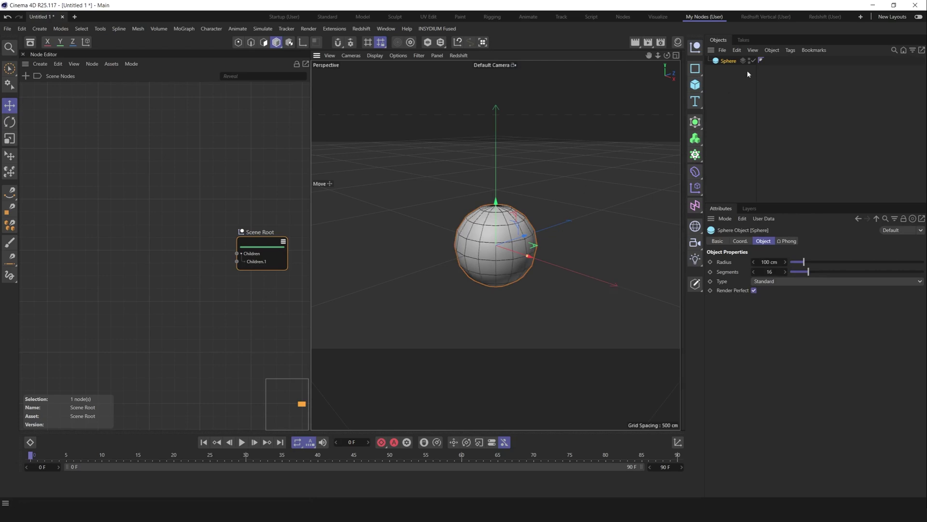
Parent the sphere under a new Volume Builder with a 5 cm Voxel Size.
click(695, 138)
click(728, 157)
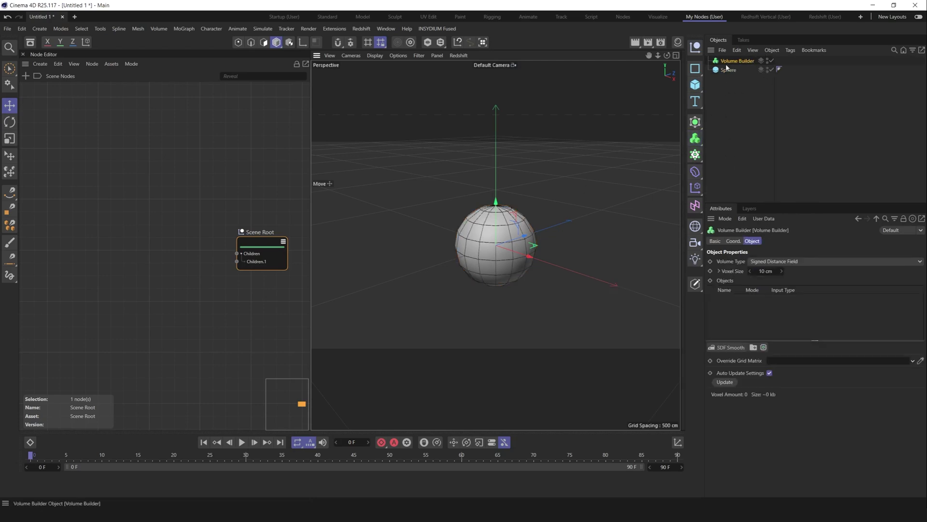
drag(717, 72, 731, 62)
click(732, 62)
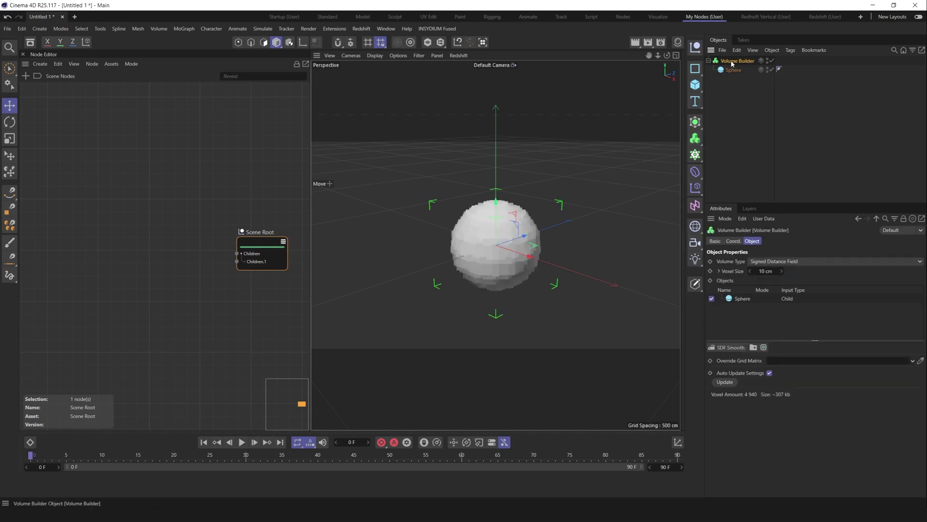
click(763, 272)
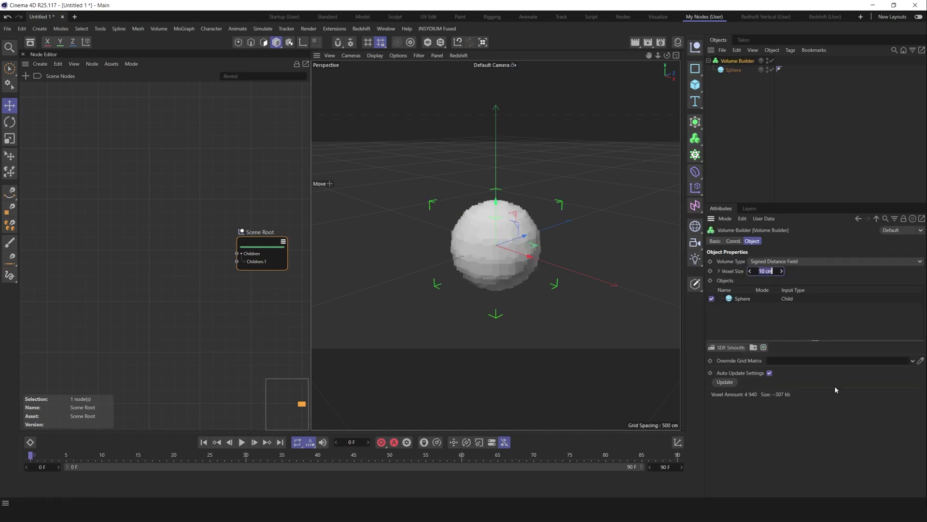
text(5)
key(Return)
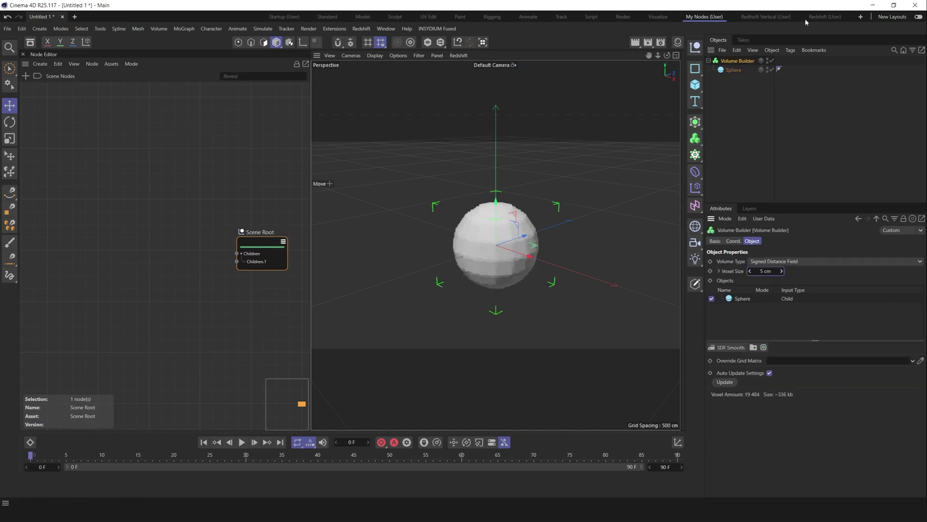
Duplicate the sphere as Sphere.1, moved up above the first and enlarged.
ctrl+drag(734, 70, 735, 80)
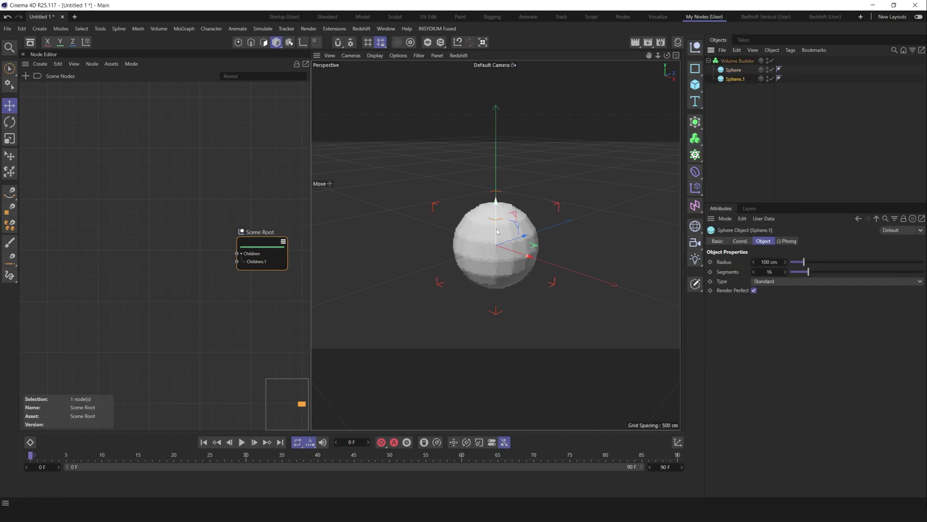
drag(498, 231, 499, 183)
drag(555, 206, 543, 158)
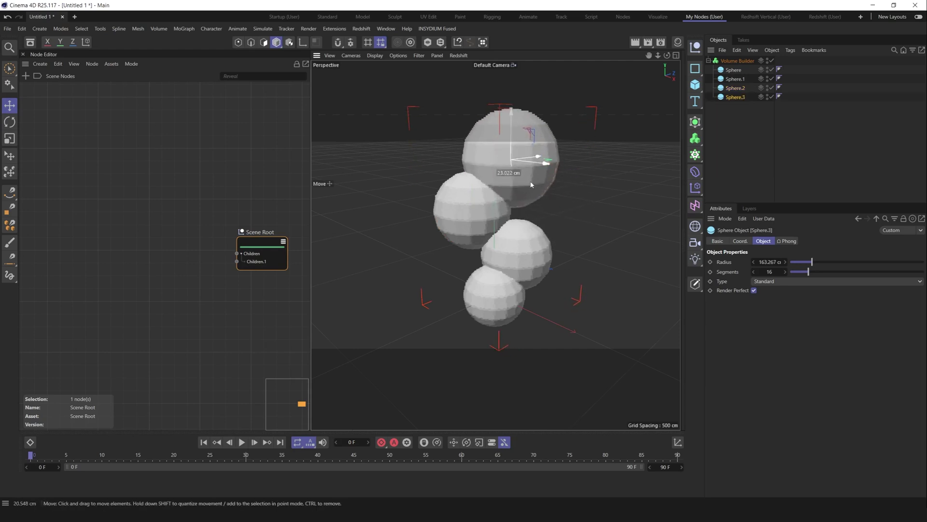
Add an SDF Smooth filter to the Volume Builder.
click(771, 60)
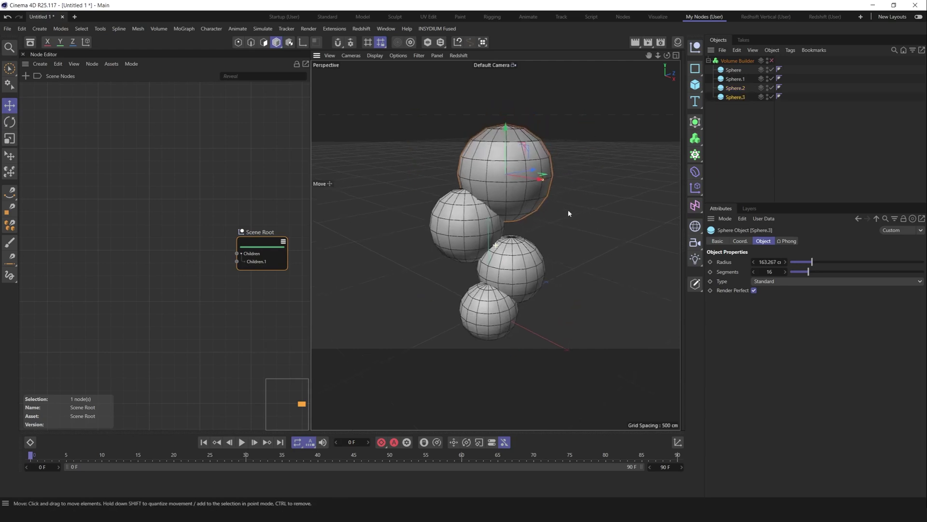
click(783, 126)
click(771, 60)
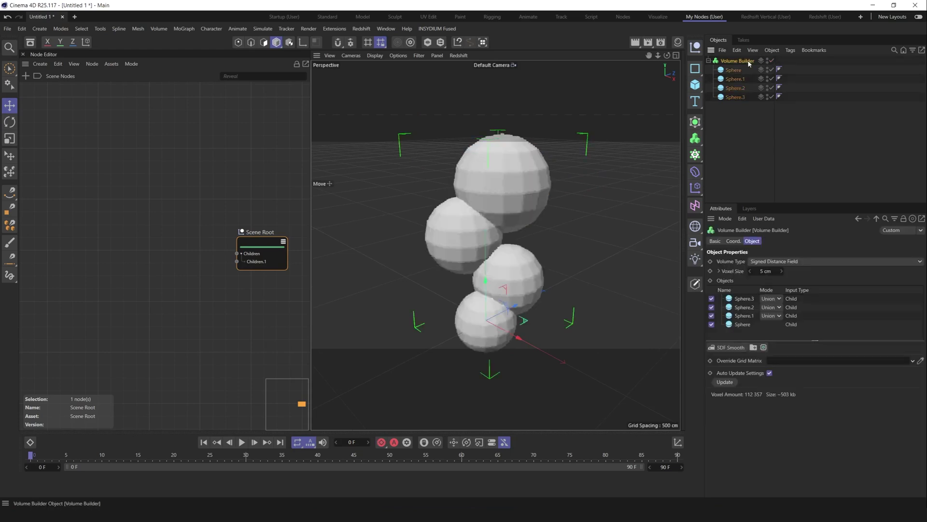
click(737, 61)
click(730, 347)
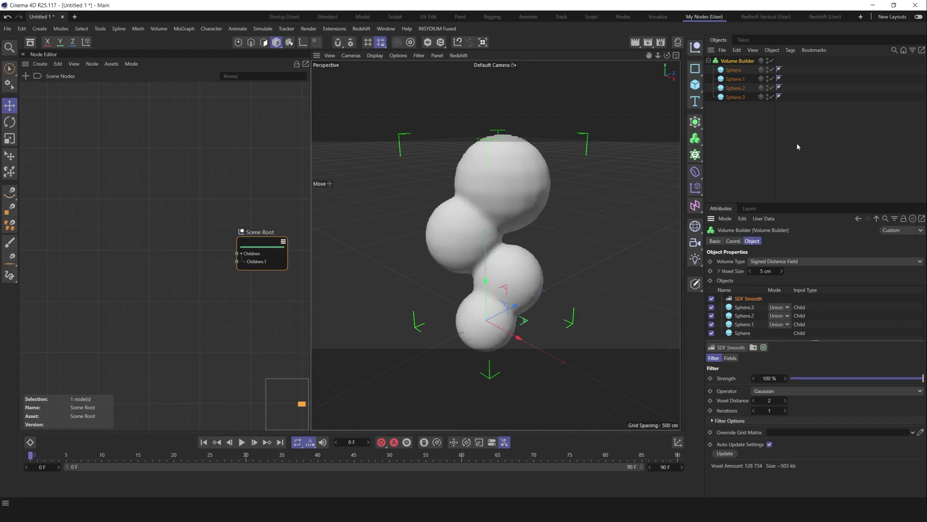
Nest the Volume Builder under a new Volume Mesher to form one blob mesh.
click(695, 139)
click(726, 167)
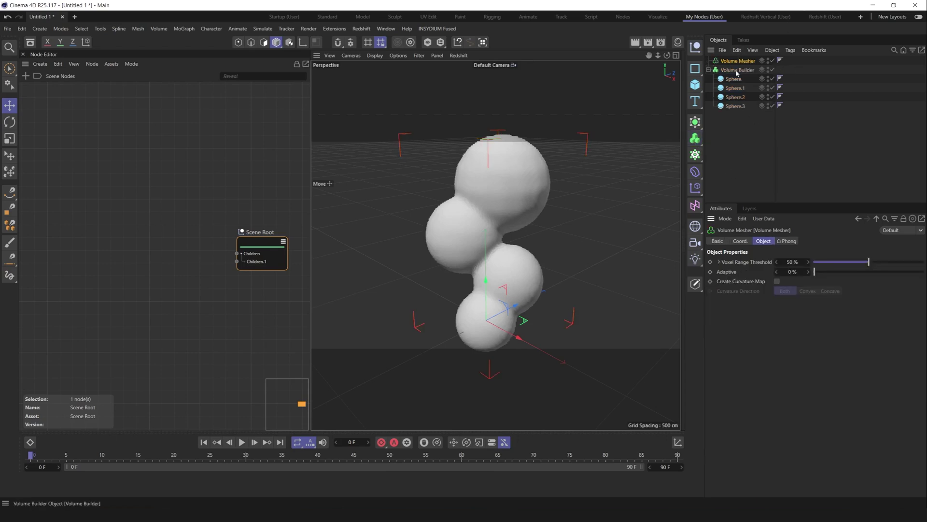
drag(736, 70, 749, 64)
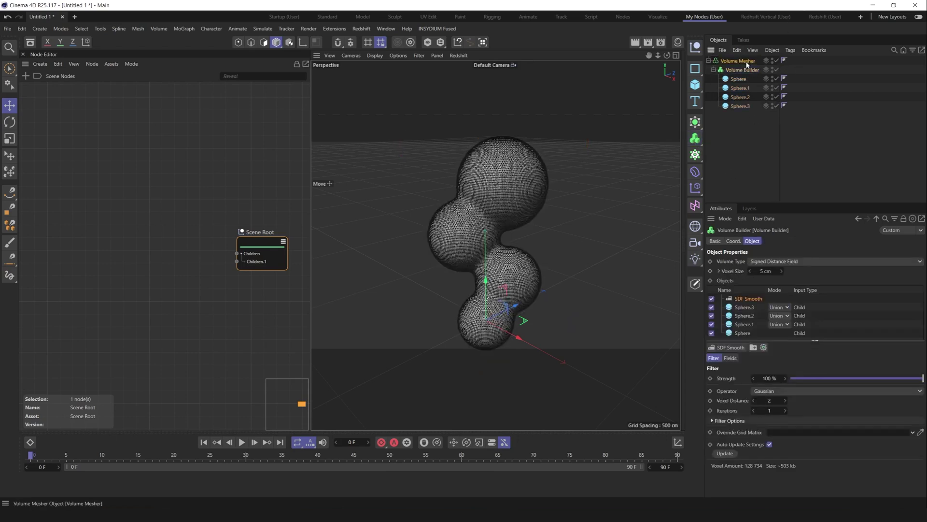
click(475, 260)
mouse_move(474, 260)
alt+mouse_down()
mouse_move(605, 250)
mouse_move(490, 251)
alt+mouse_up()
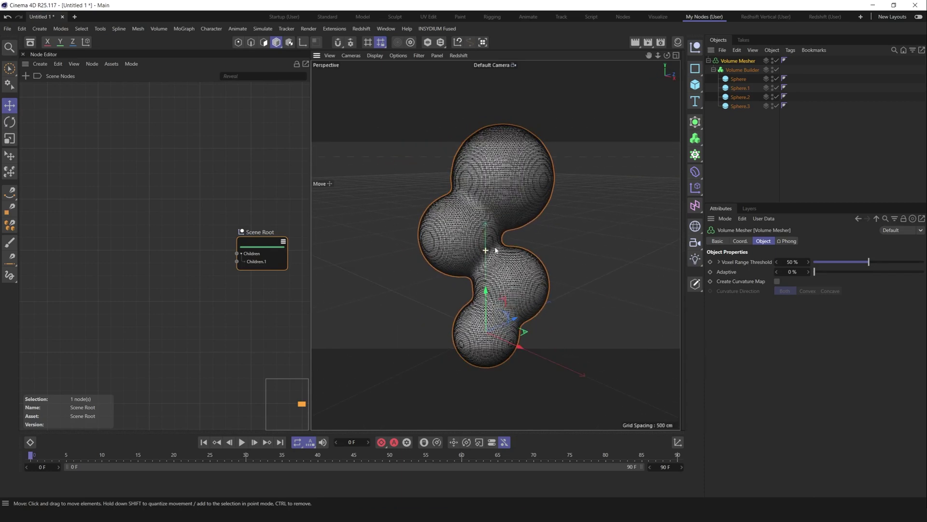
Set the render output Width and Height to 1200 pixels.
click(661, 42)
click(698, 81)
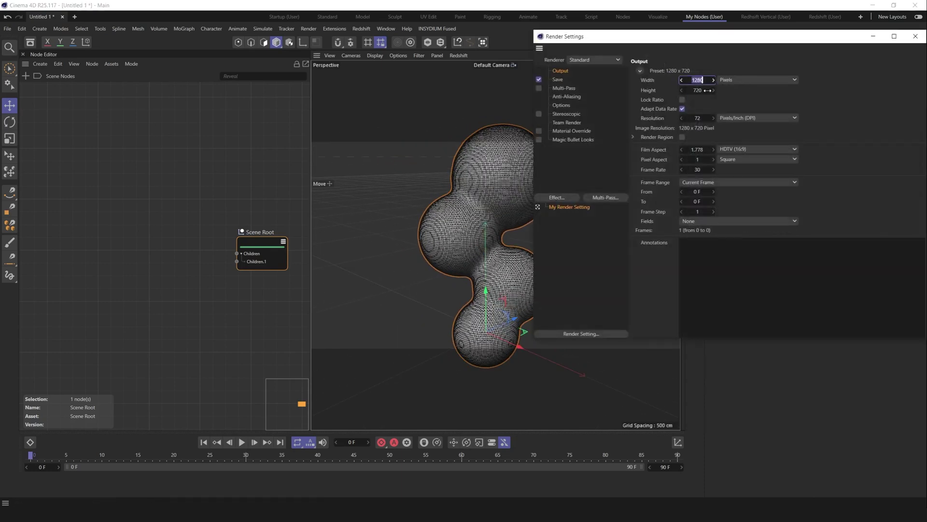
text(1200)
click(697, 91)
text(1200)
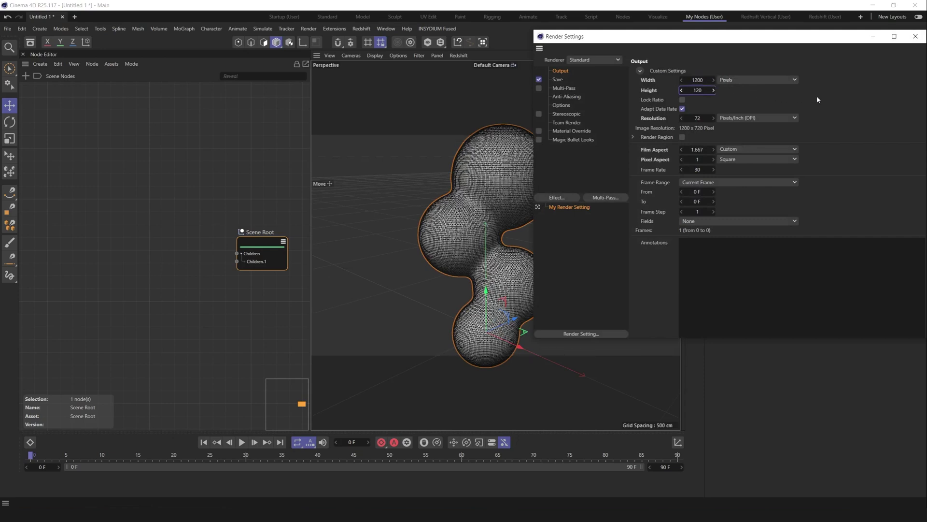
key(Return)
click(916, 37)
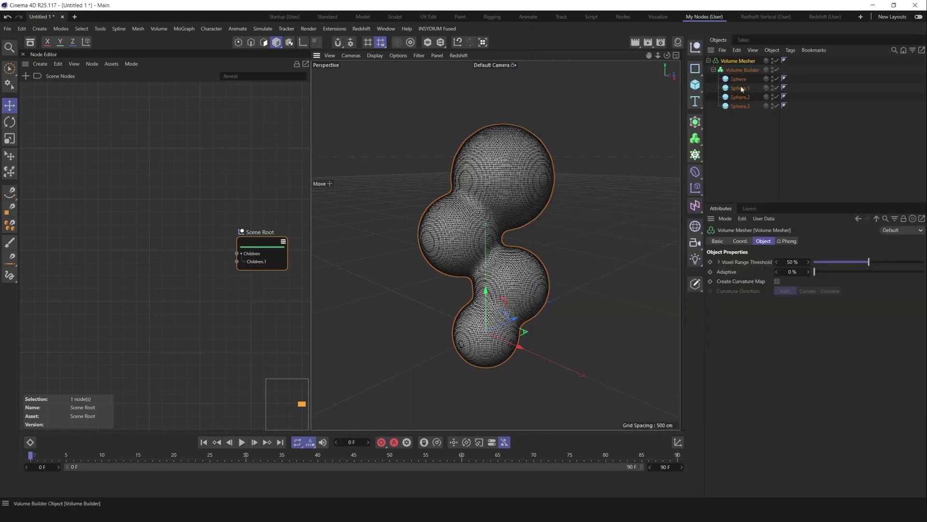
Add a Remesh generator and place the Volume Mesher inside it.
click(696, 138)
click(695, 122)
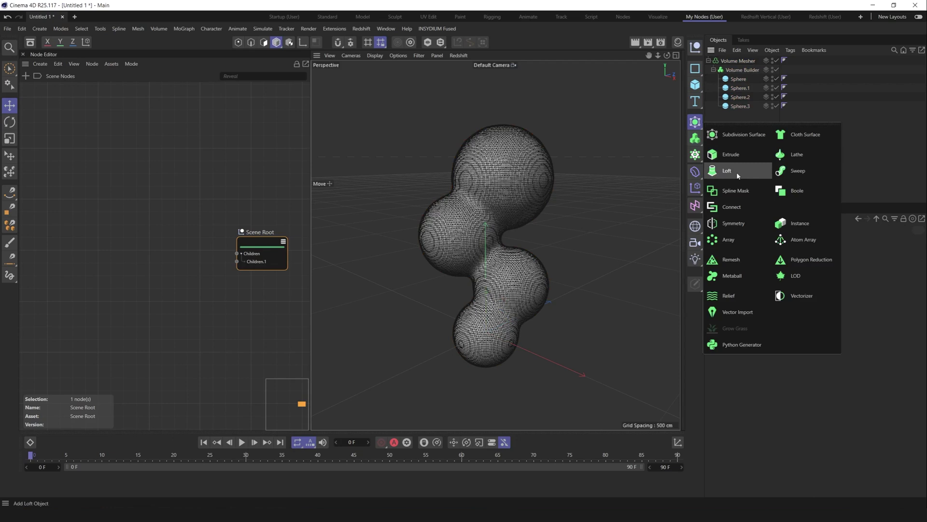
click(732, 261)
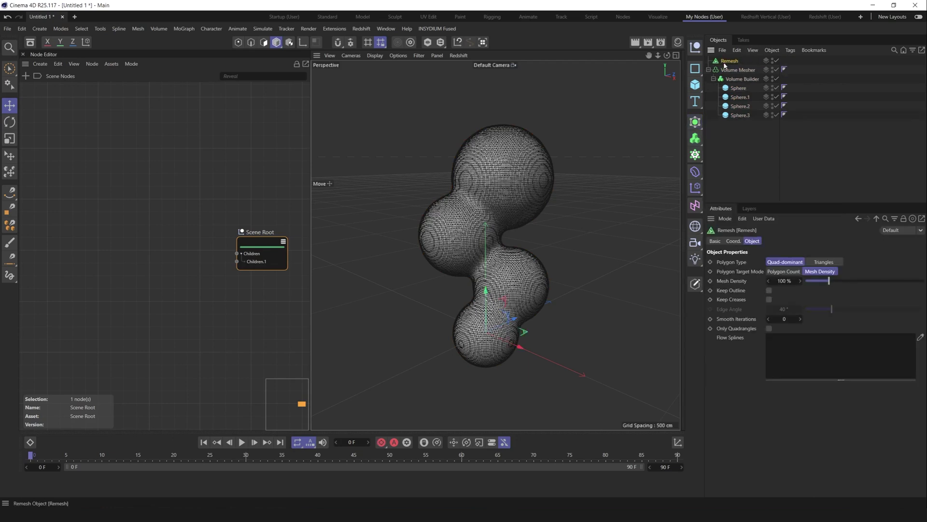
click(709, 70)
drag(731, 61, 731, 61)
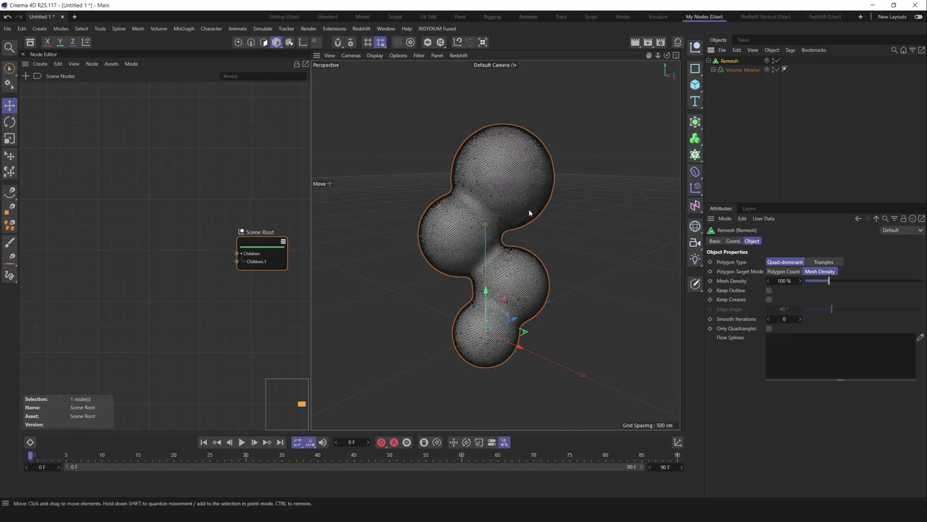
Lower the Remesh Mesh Density from 20% through 15% down to 10%.
click(784, 281)
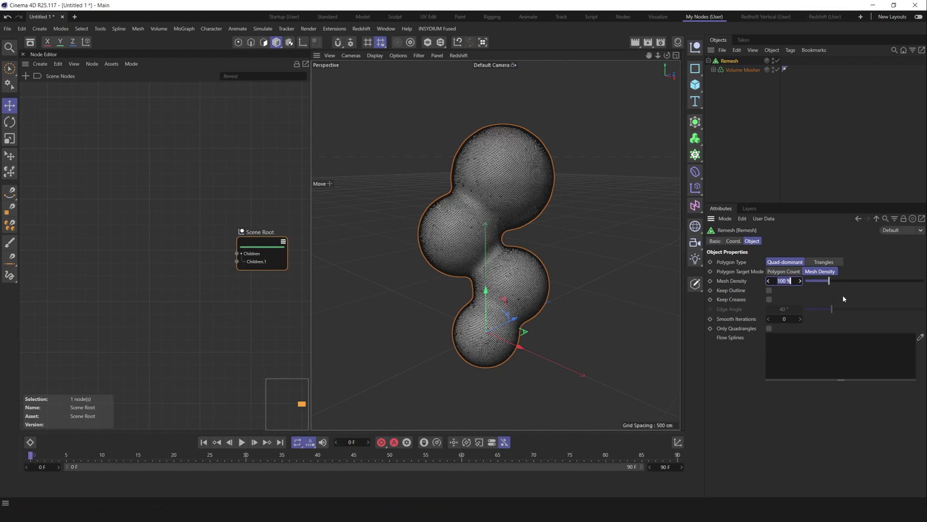
text(20)
key(Return)
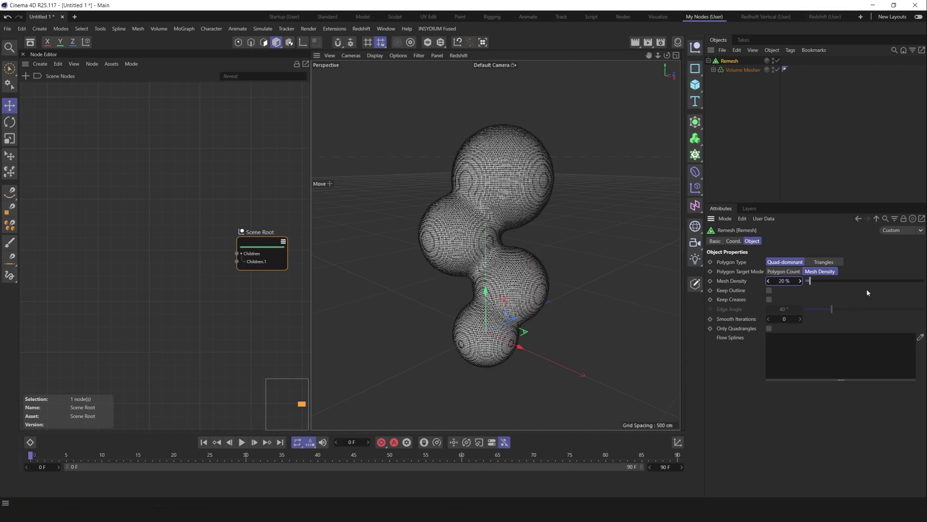
text(15)
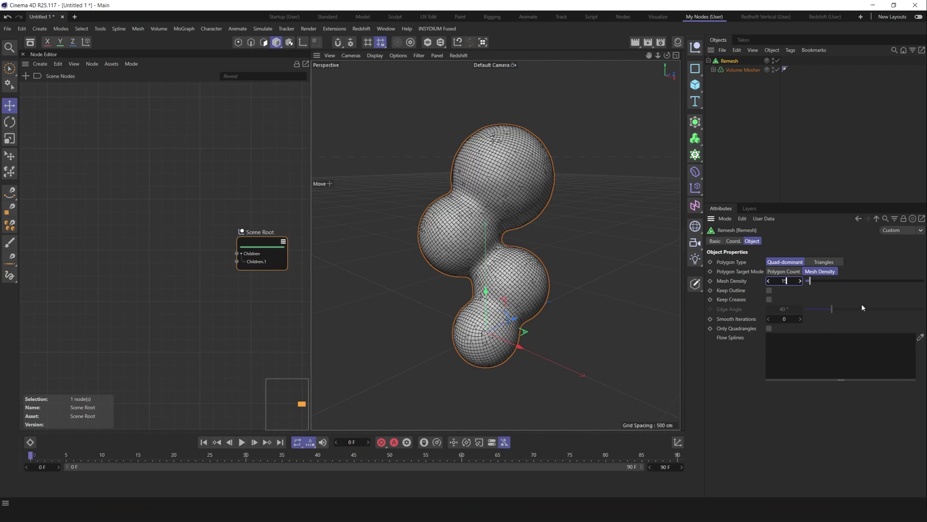
key(Return)
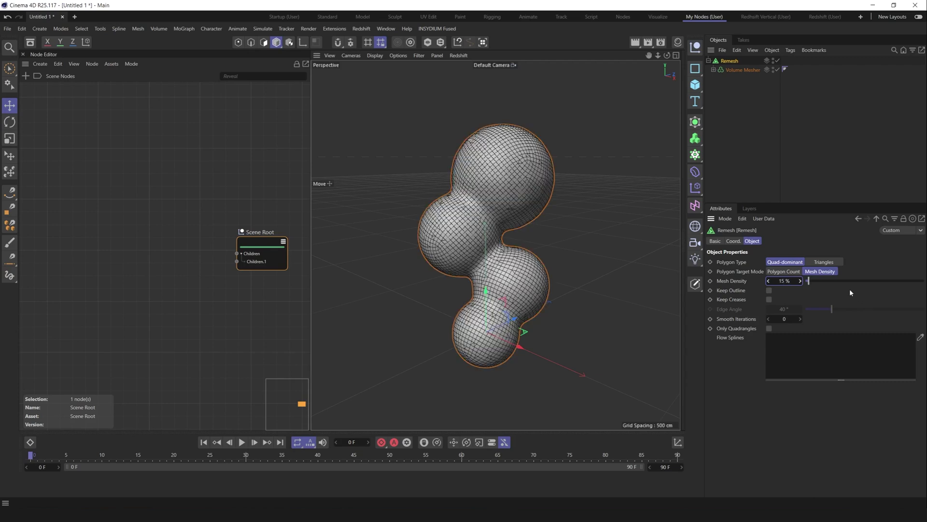
drag(786, 285, 773, 285)
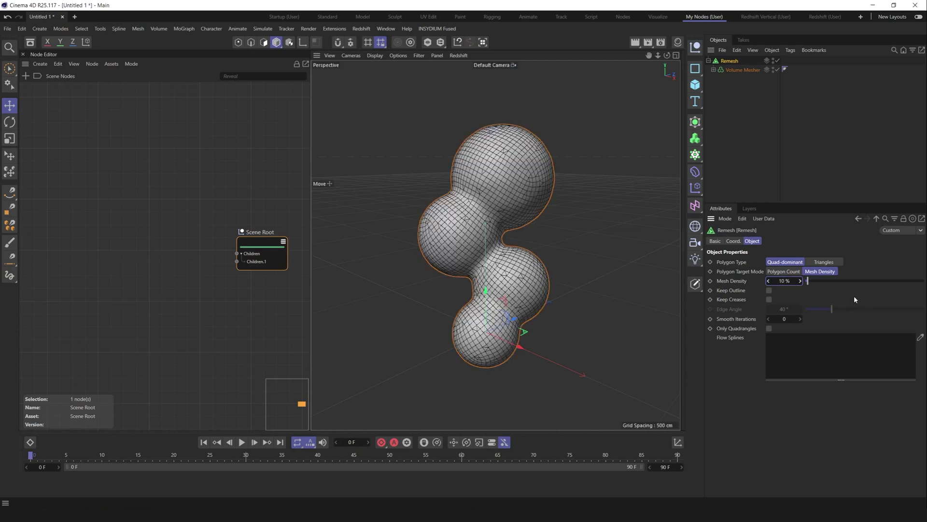
click(785, 124)
key(ctrl+z)
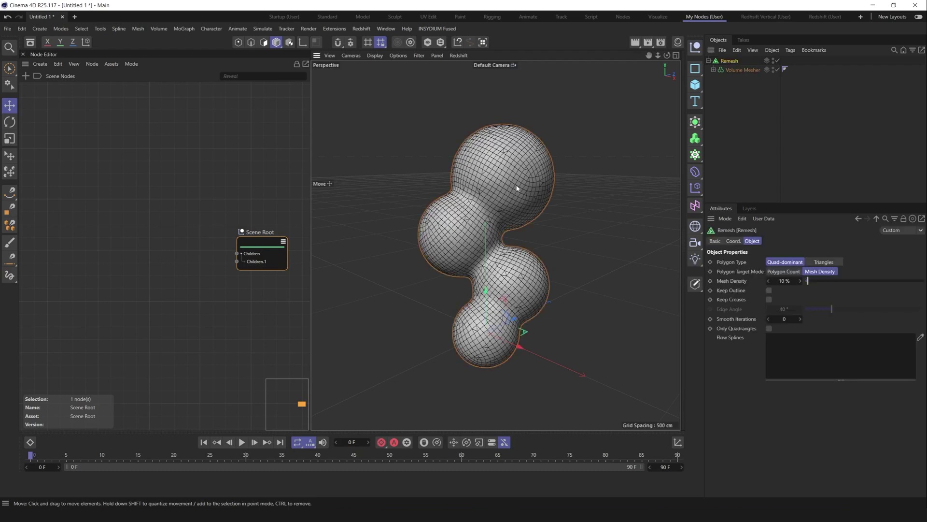
click(835, 96)
click(743, 62)
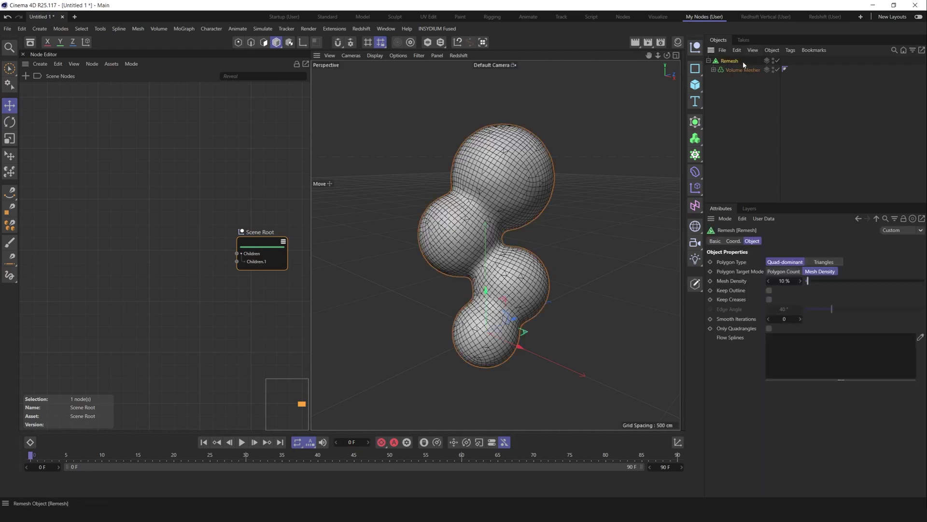
Collapse the Remesh hierarchy and drag Remesh into the node graph as a Classic Object node.
click(708, 61)
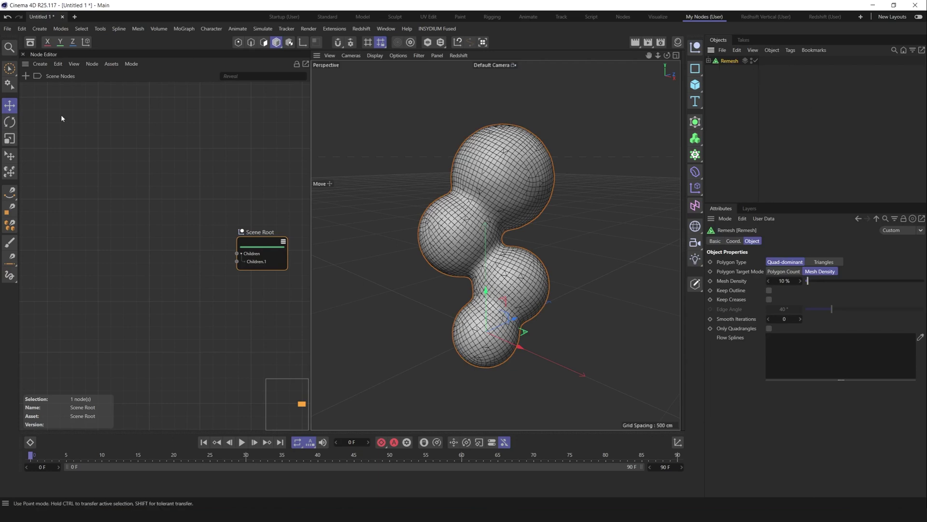
drag(730, 62, 67, 236)
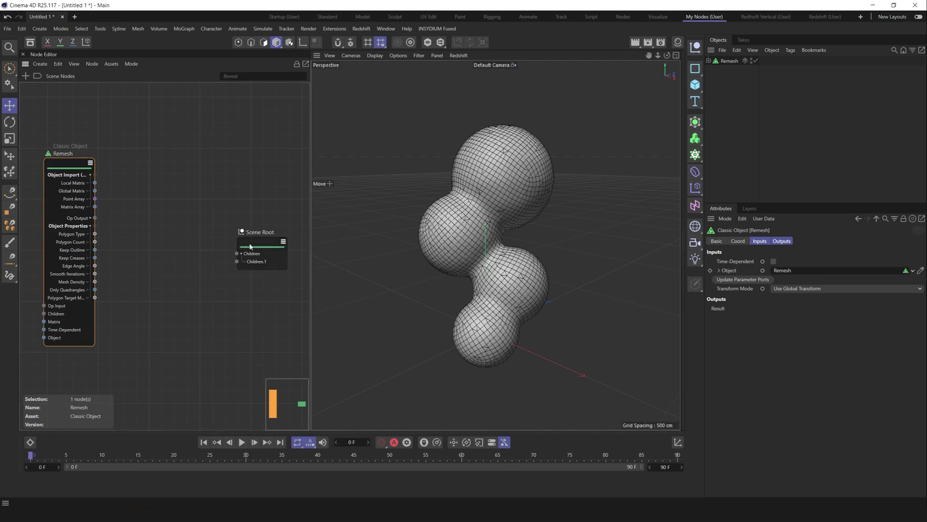
drag(264, 239, 257, 221)
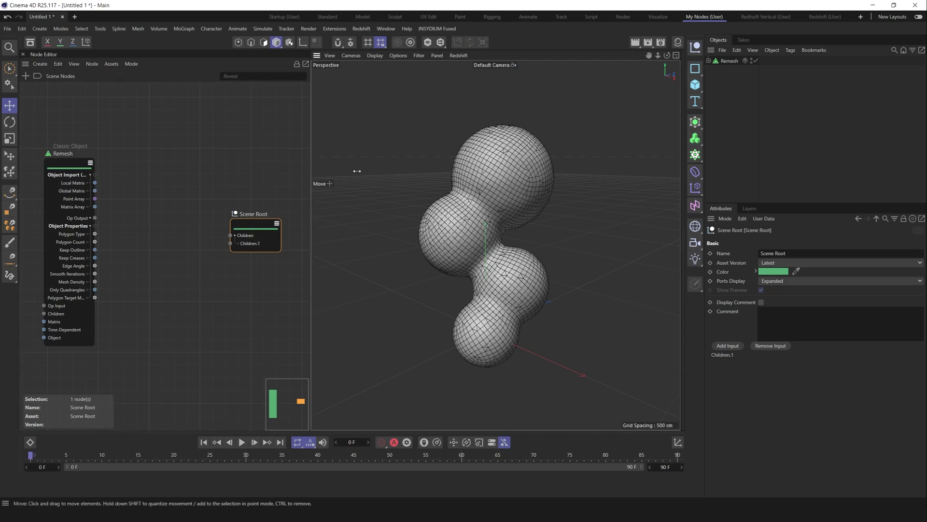
Enlarge the node graph area and shift the Scene Root node right.
drag(310, 171, 365, 204)
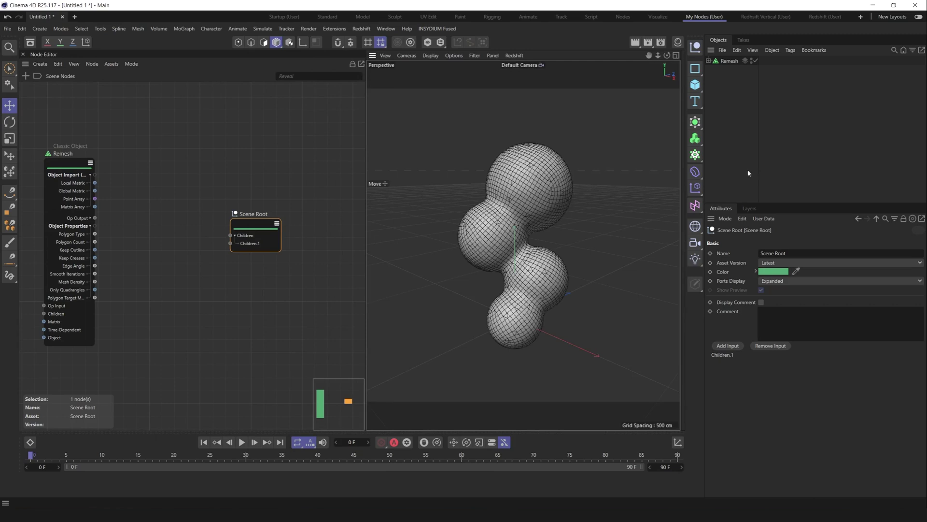
drag(705, 172, 763, 172)
drag(252, 227, 283, 225)
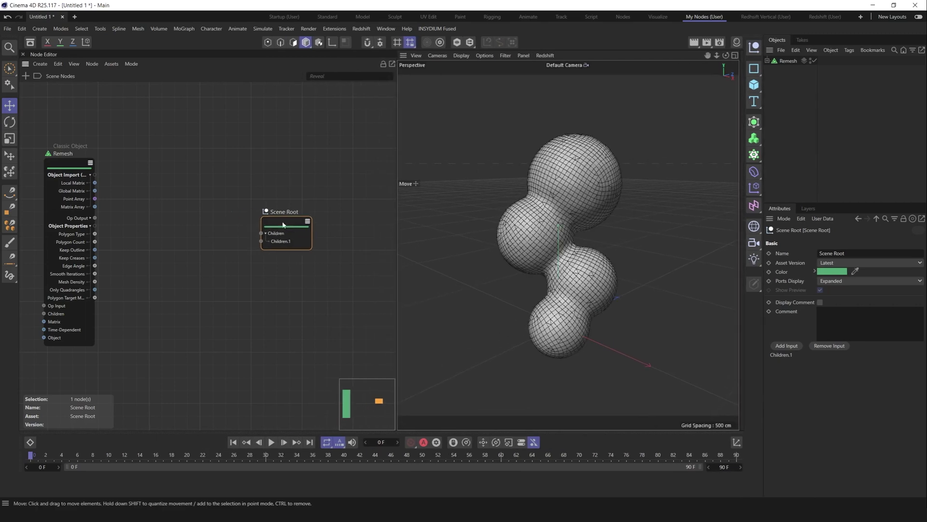
click(151, 194)
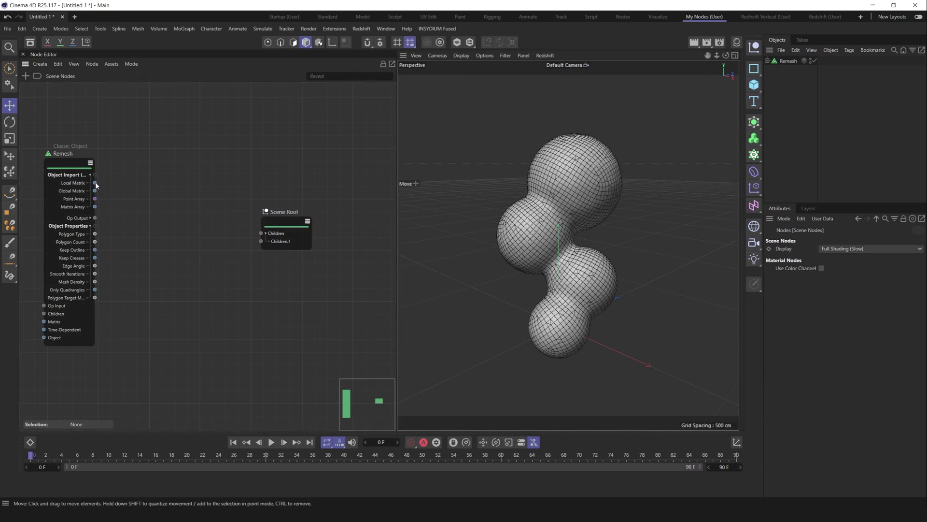
Wire the Remesh node's Op Output into Scene Root's Children port.
click(72, 220)
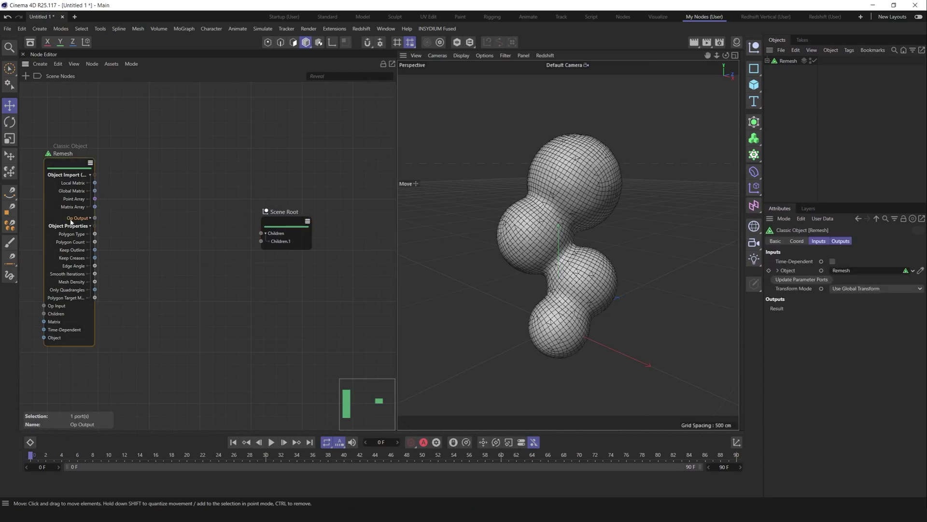
click(90, 217)
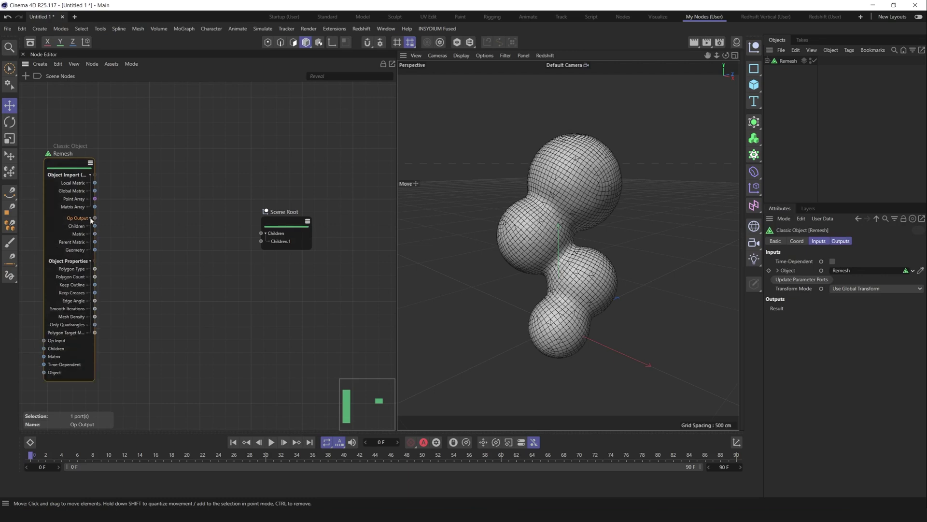
click(80, 251)
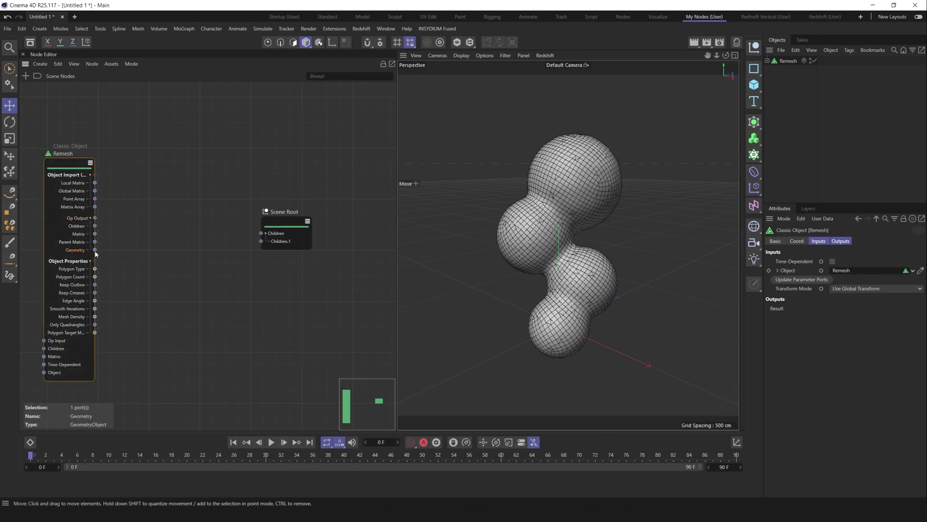
drag(80, 250, 261, 241)
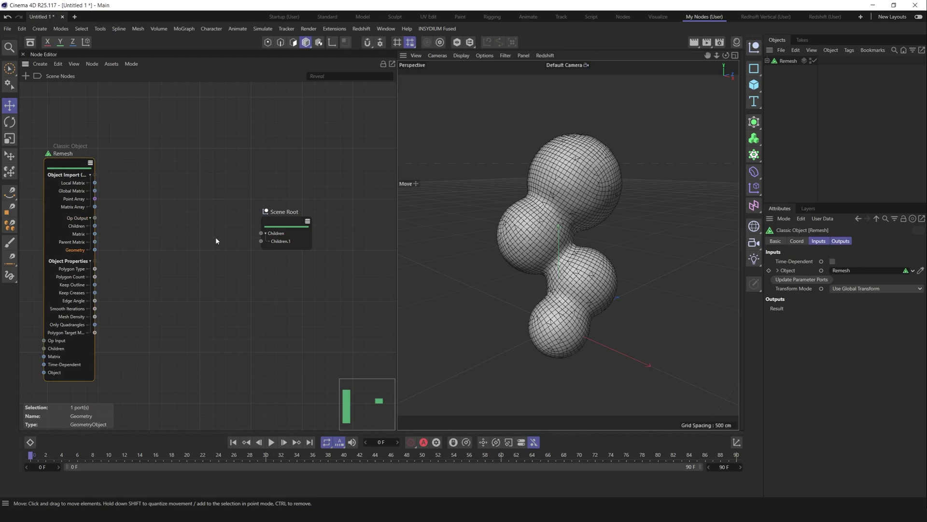
drag(94, 217, 262, 241)
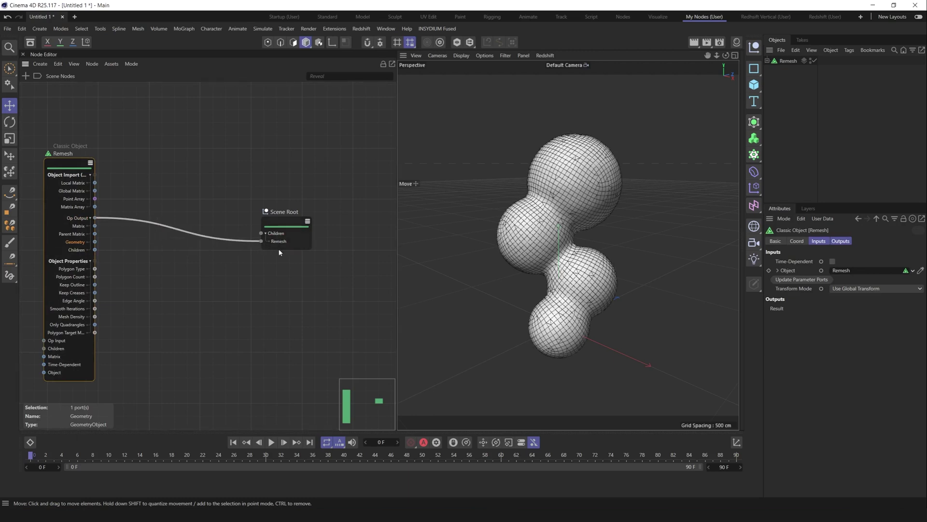
Hide the original Remesh object in the editor and nudge Scene Root right.
click(812, 62)
drag(285, 227, 313, 224)
click(250, 302)
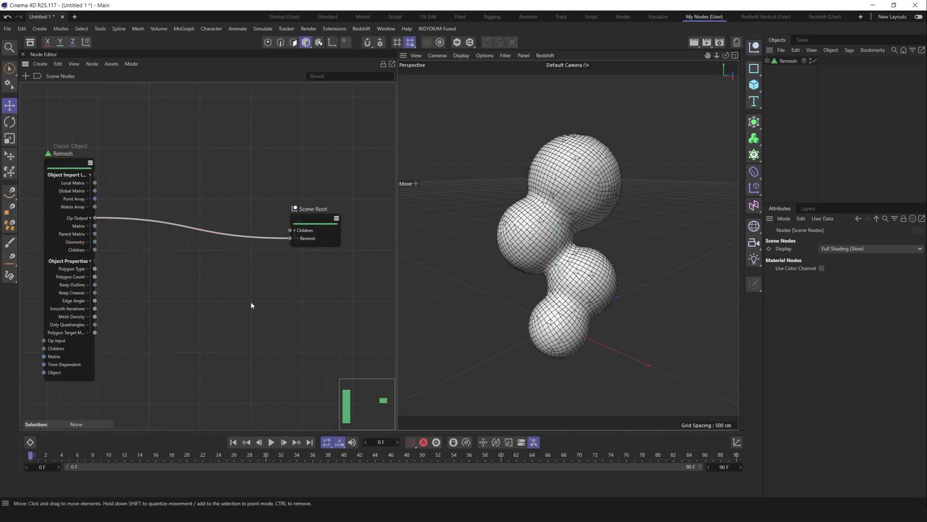
Search 'edge to', add an Edge To Line node, and feed it Remesh's Geometry output.
double_click(364, 234)
text(ed)
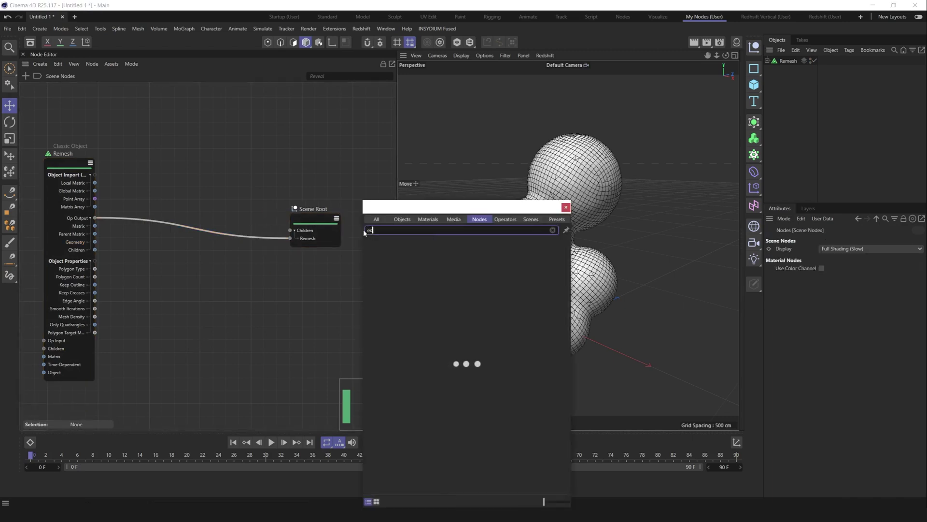
text(ge to)
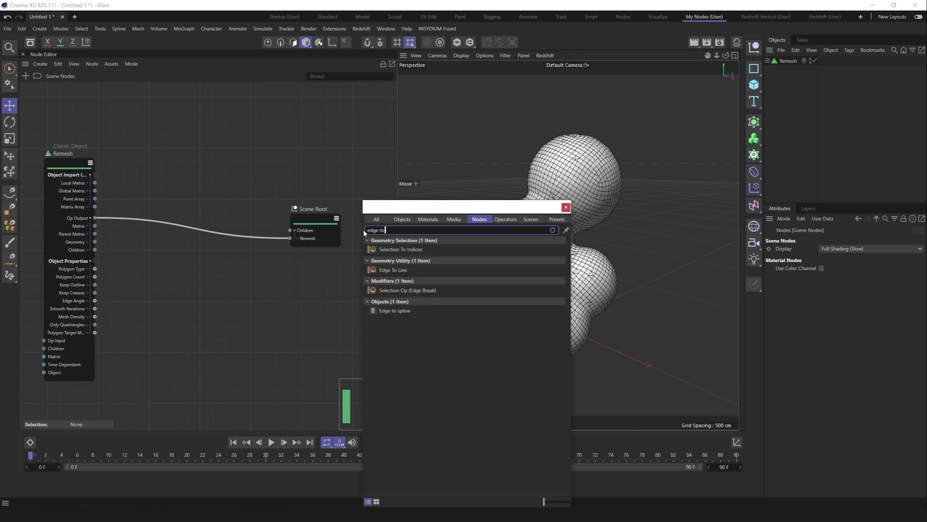
drag(410, 269, 186, 229)
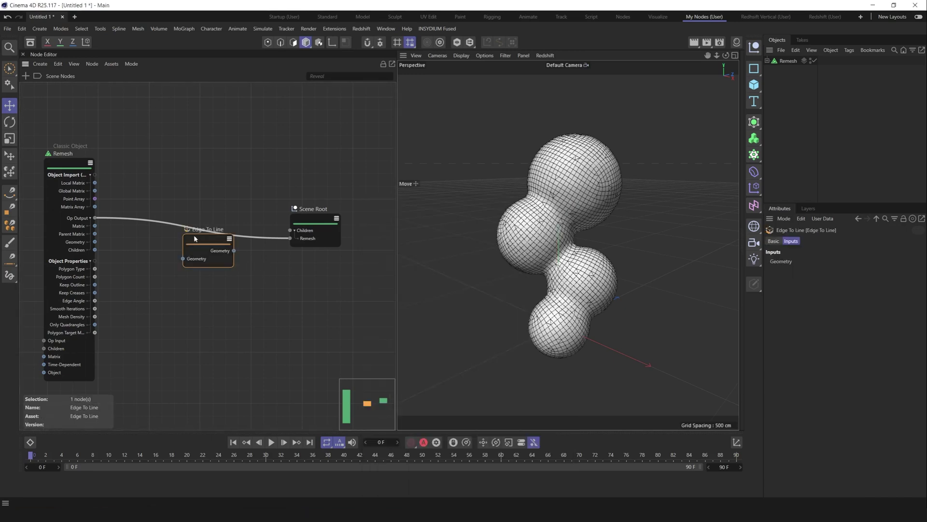
click(140, 270)
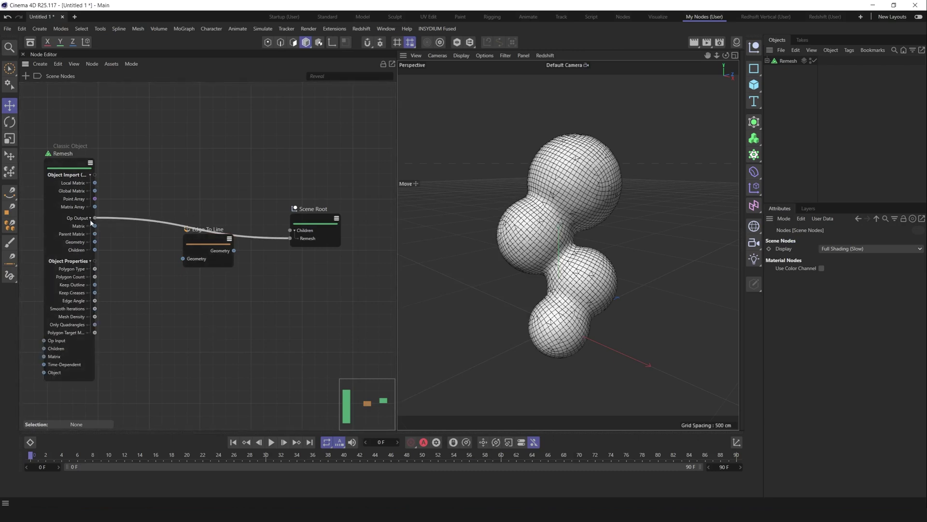
drag(95, 241, 350, 223)
drag(211, 241, 194, 252)
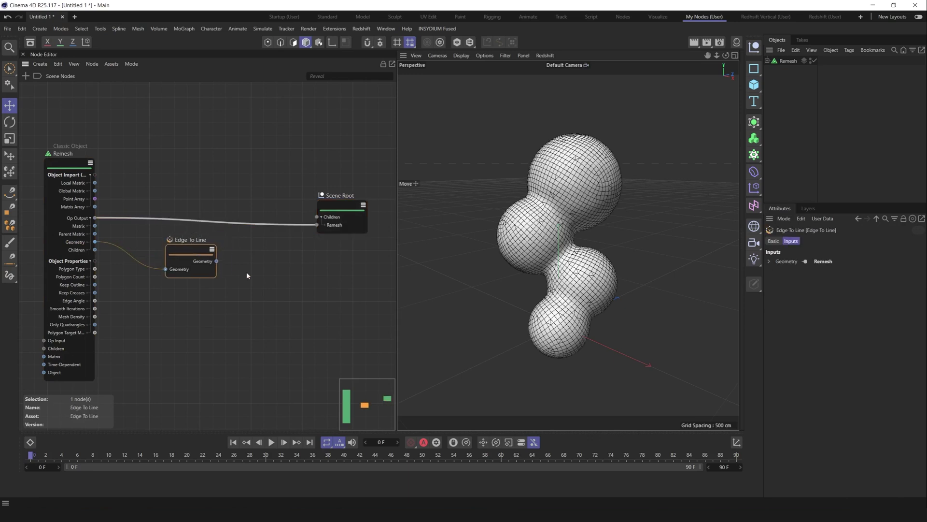
click(280, 283)
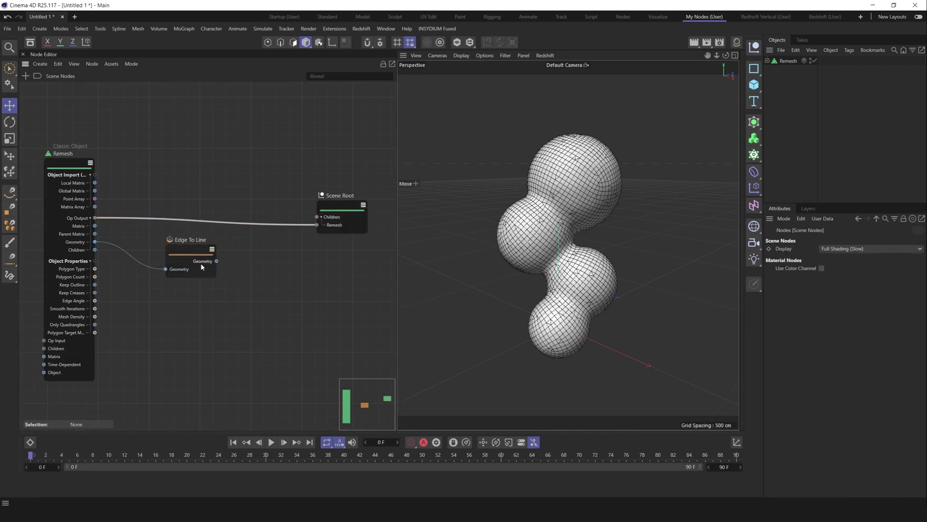
Add a Geometry Op node and connect its output to Scene Root.
double_click(304, 305)
text(c)
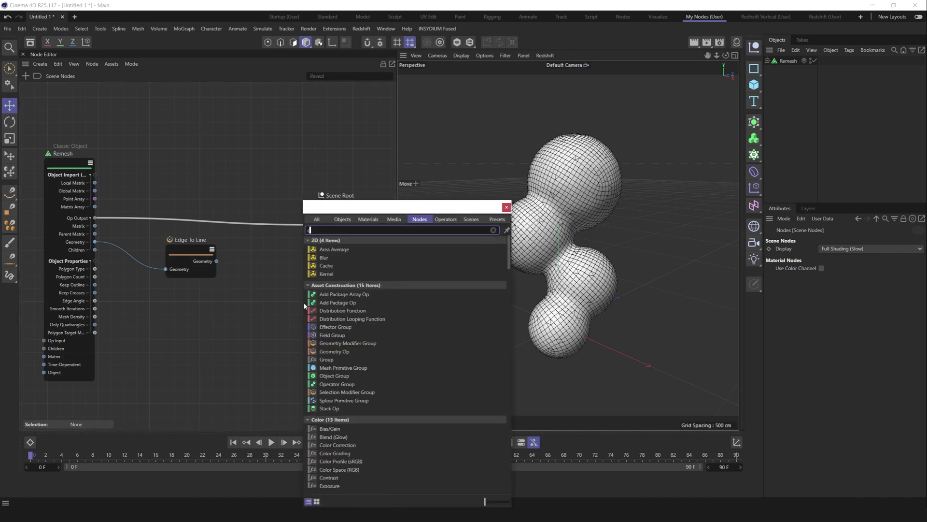
text(eo)
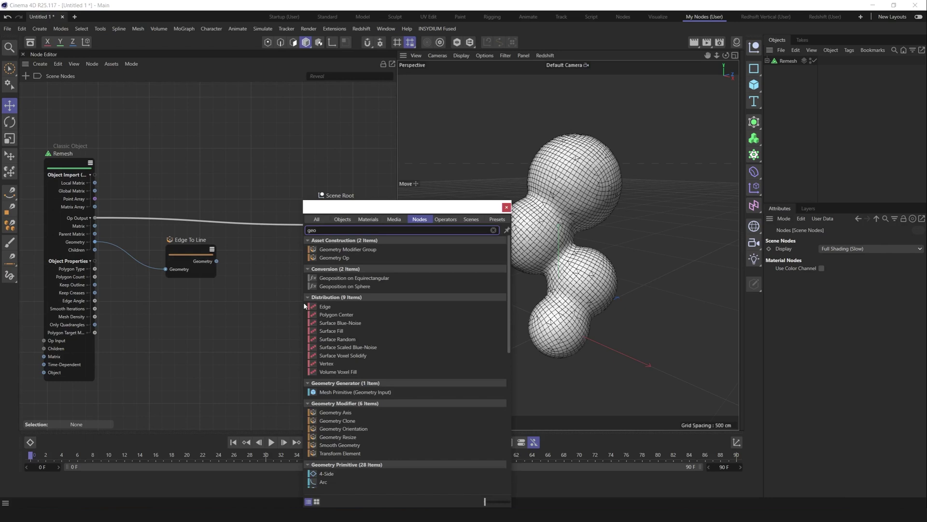
drag(344, 262, 250, 292)
click(227, 264)
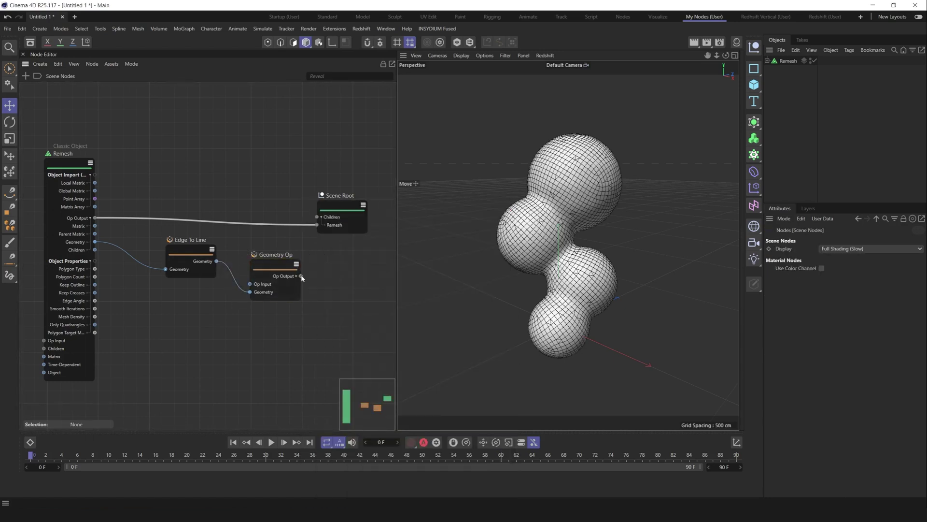
drag(302, 276, 318, 225)
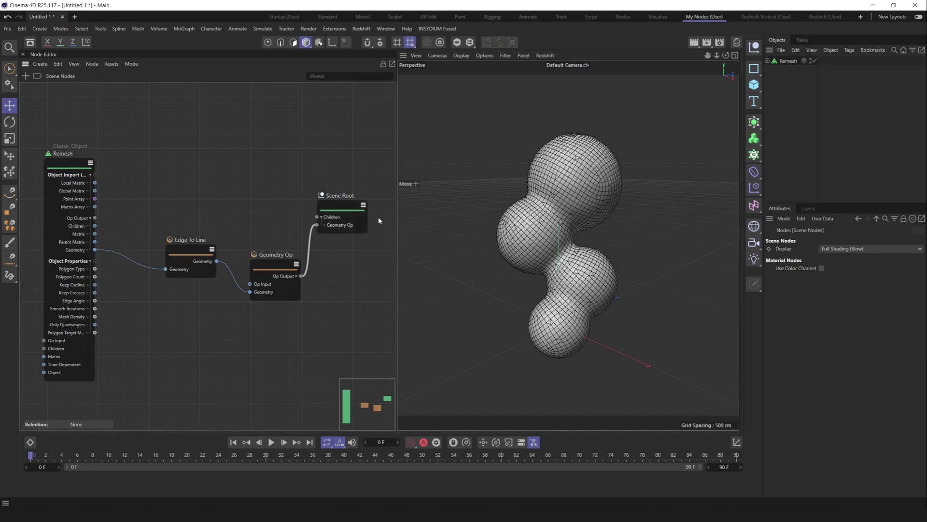
Hide the Remesh object so the viewport shows only the edge-line wireframe.
click(811, 61)
click(812, 63)
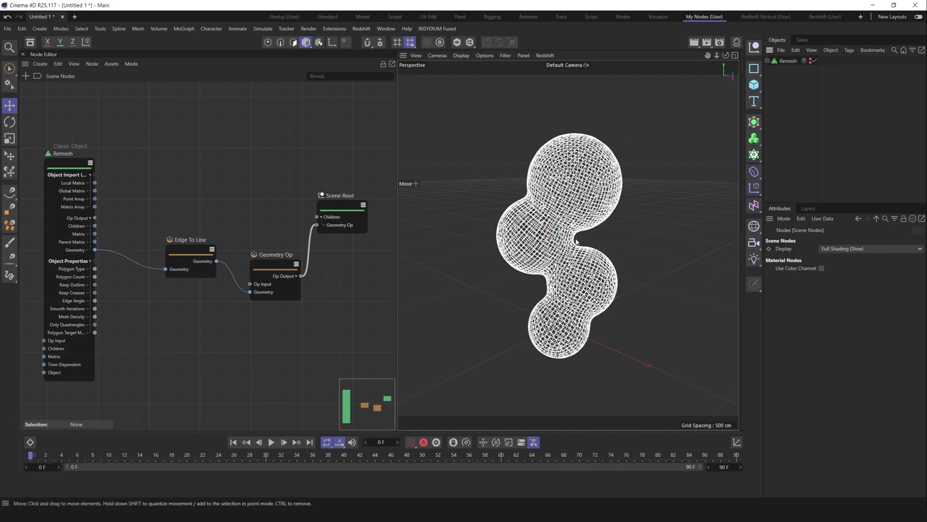
alt+drag(575, 241, 596, 243)
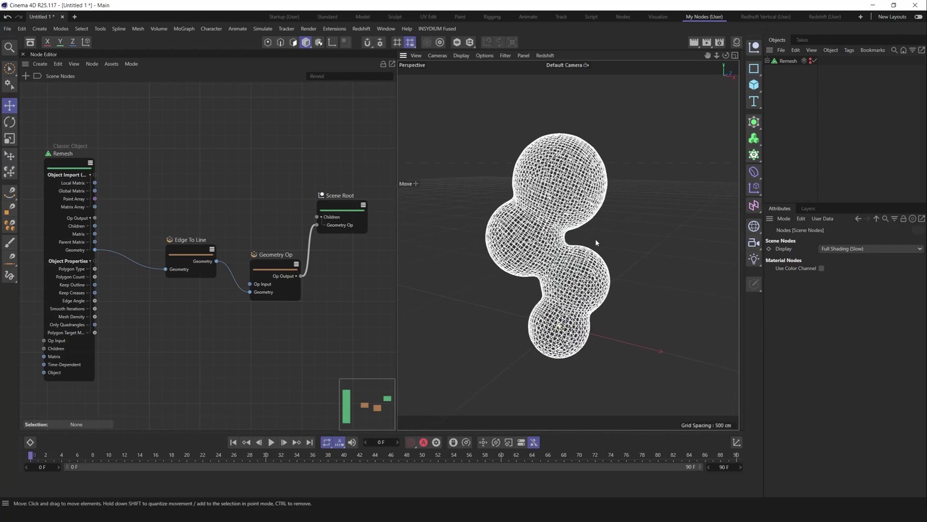
scroll(596, 243, up, 5)
scroll(604, 232, down, 5)
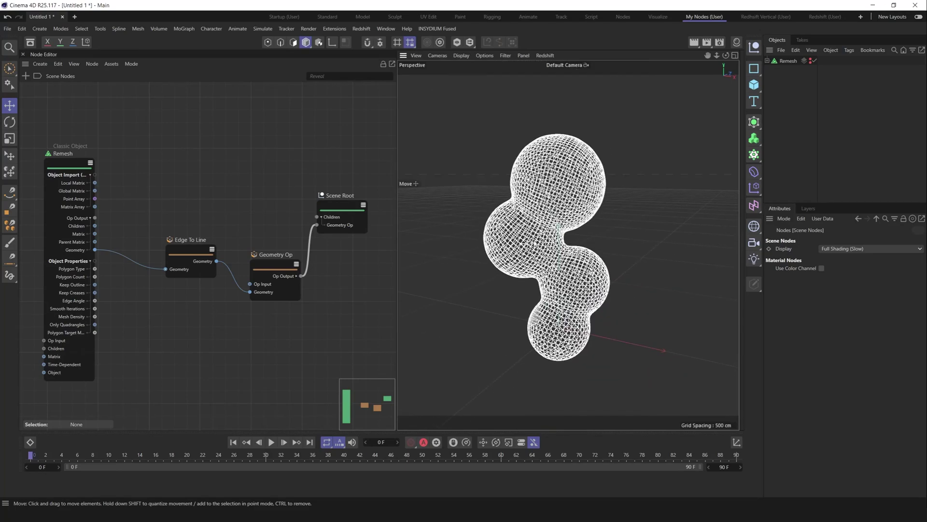
Arrange Remesh, Edge To Line, Geometry Op and Scene Root into a left-to-right chain.
drag(344, 217, 356, 217)
drag(285, 268, 299, 265)
drag(198, 256, 224, 221)
drag(62, 164, 47, 144)
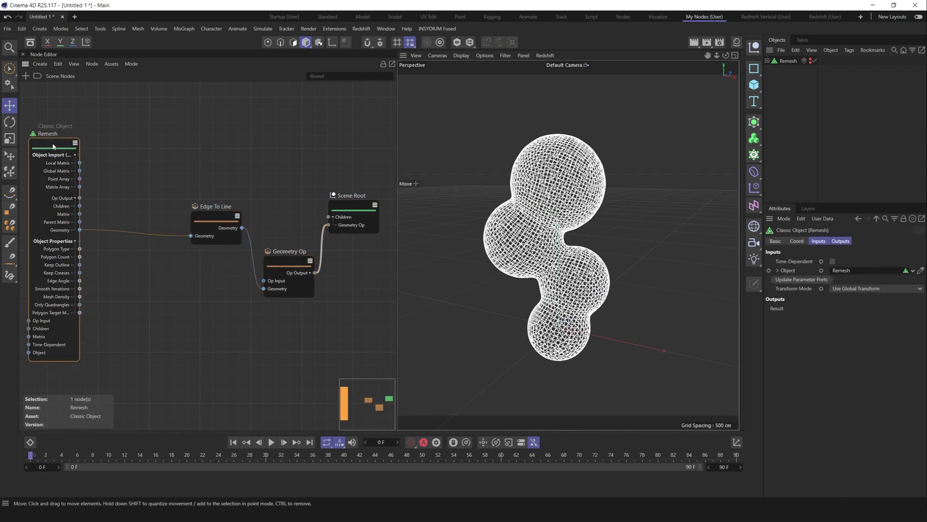
Search 'noise' and insert a Noise Selection node after the Remesh node.
double_click(179, 341)
text(n)
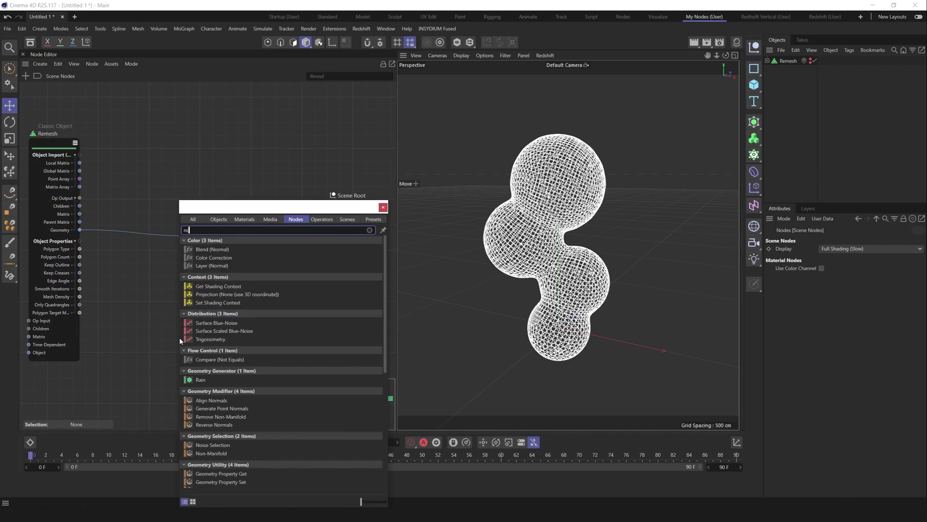
text(oise)
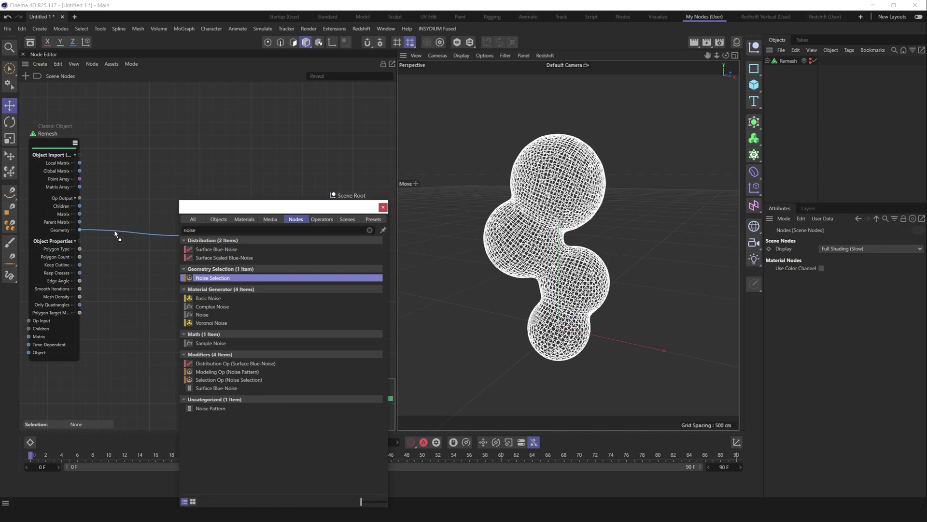
key(Return)
click(383, 207)
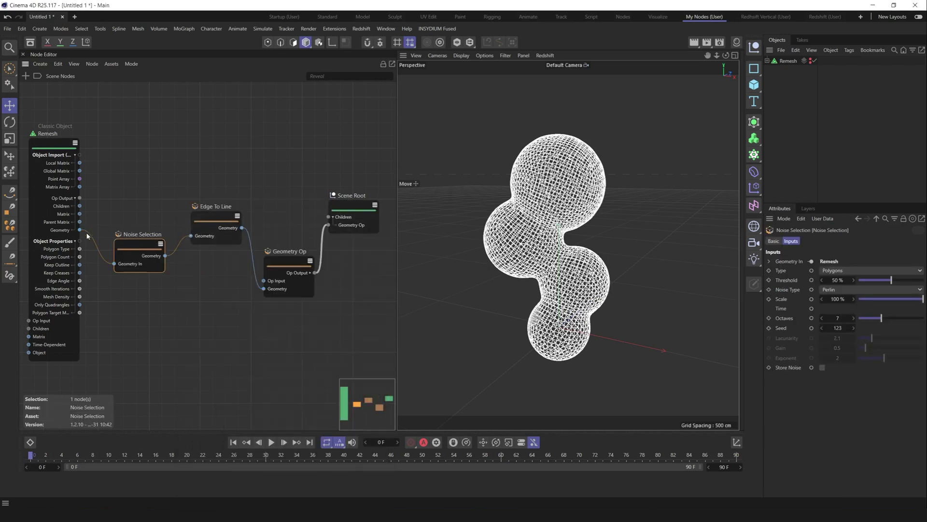
Rearrange the Noise Selection, Edge To Line, Geometry Op and Scene Root nodes.
drag(137, 249, 129, 249)
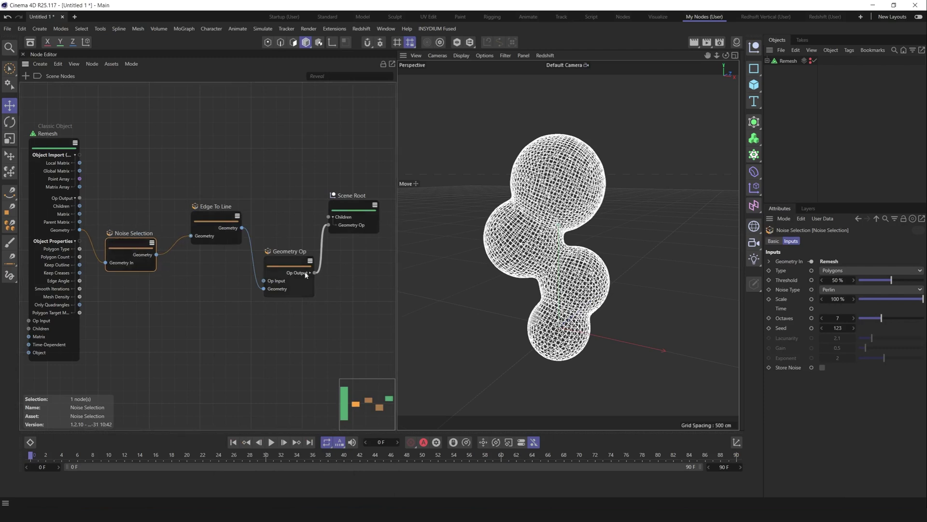
drag(299, 274, 318, 274)
drag(210, 222, 237, 218)
drag(355, 219, 367, 218)
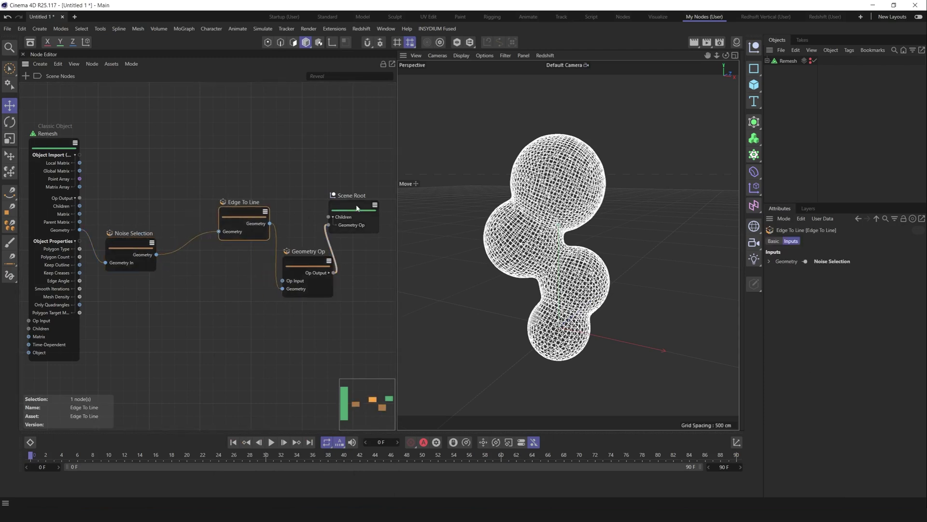
drag(244, 220, 255, 221)
Add a Subdivide node after Noise Selection and wire its output into Geometry Op.
click(180, 347)
double_click(180, 347)
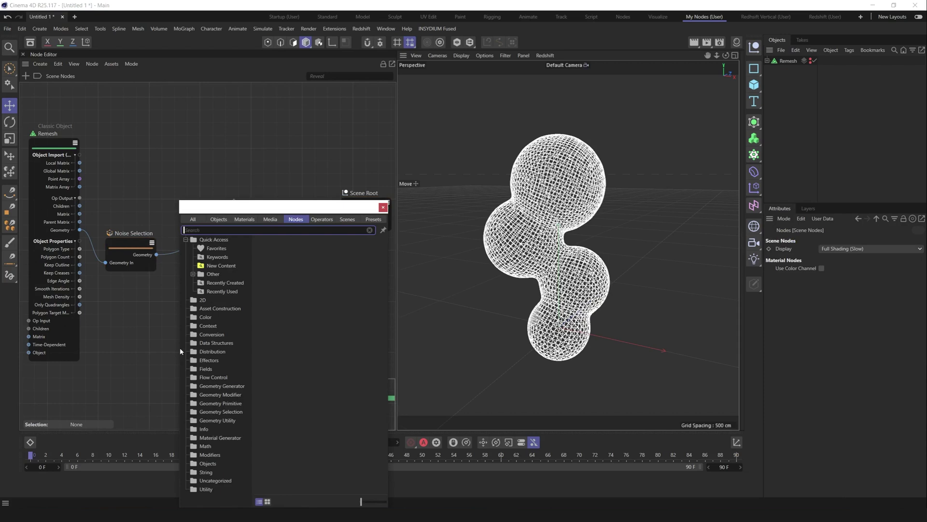
text(sub)
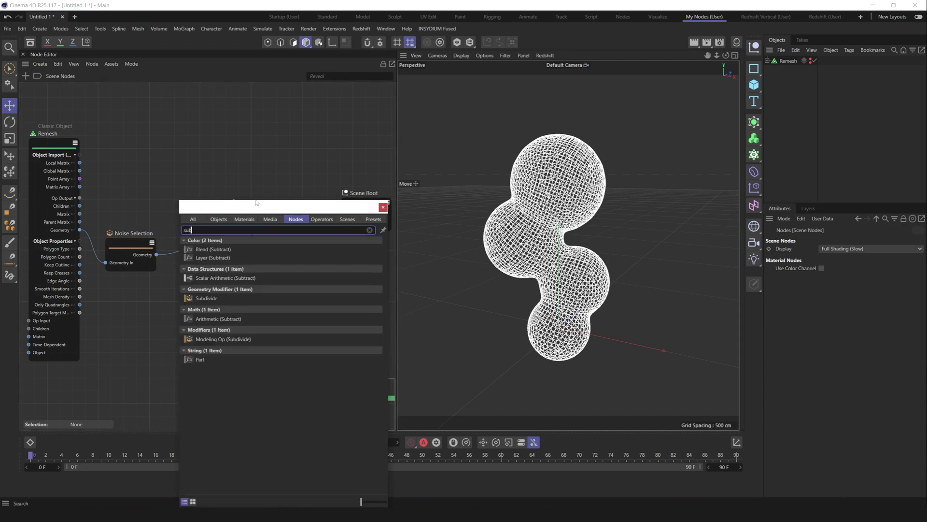
drag(270, 207, 371, 200)
drag(306, 292, 188, 254)
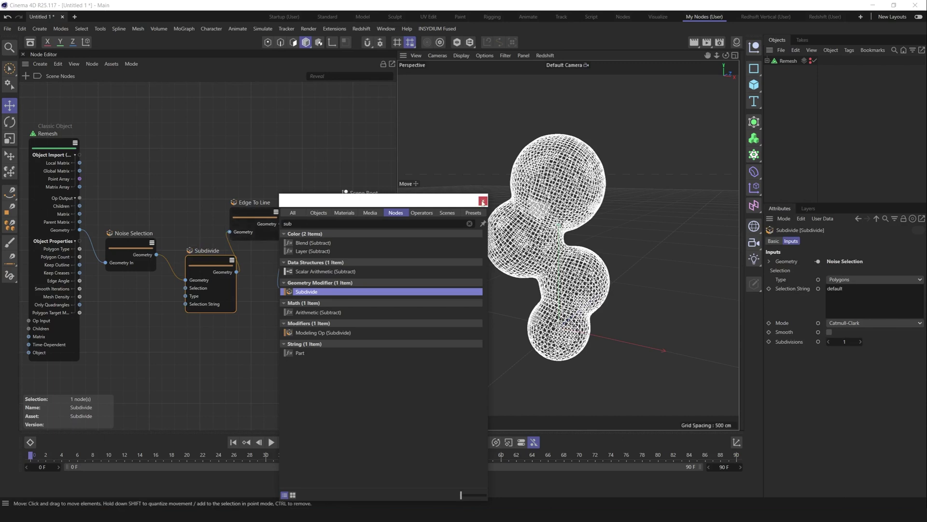
click(483, 201)
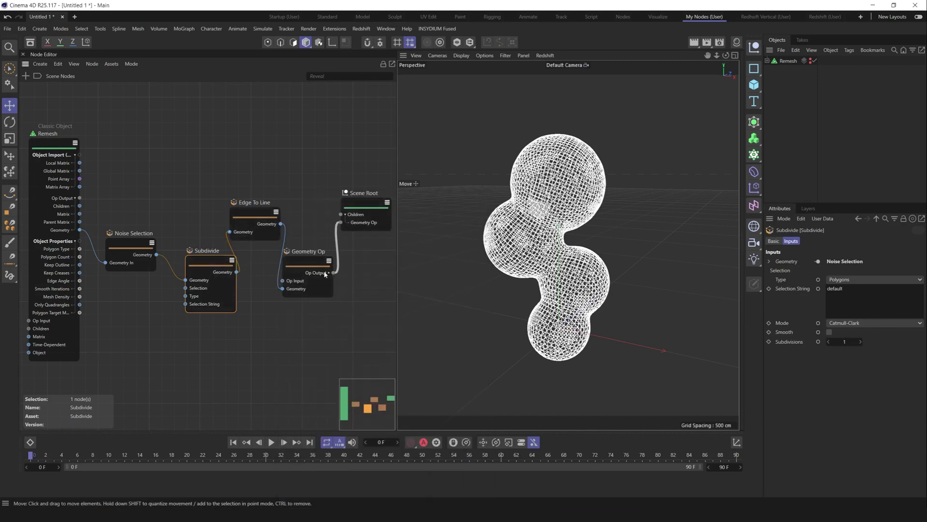
mouse_move(238, 272)
mouse_down()
mouse_move(256, 290)
mouse_move(283, 289)
mouse_up()
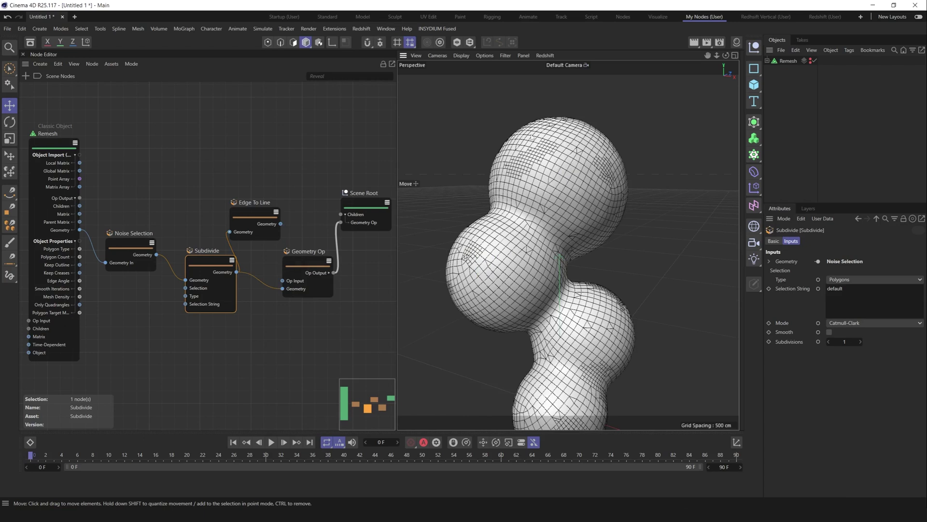
Set the Noise Selection Threshold to 25% and move Edge To Line upward.
click(141, 248)
drag(891, 280, 924, 297)
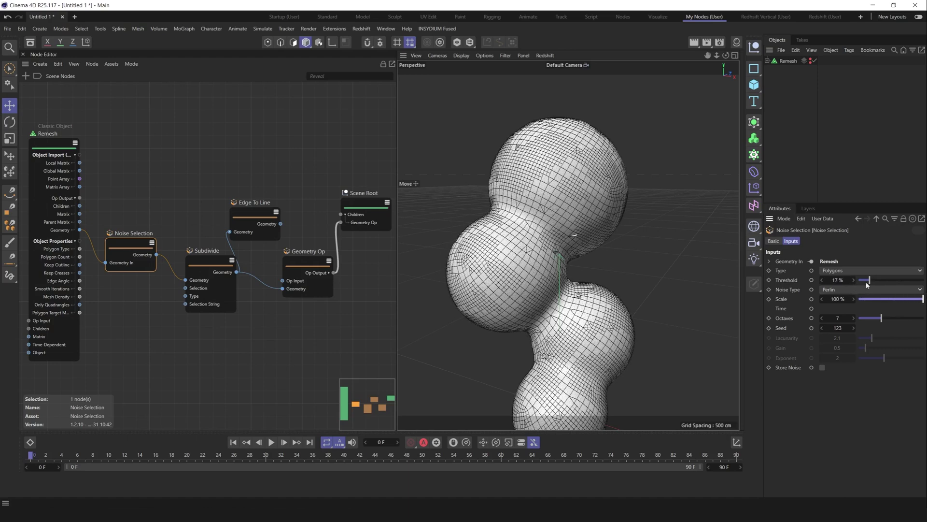
drag(867, 284, 875, 284)
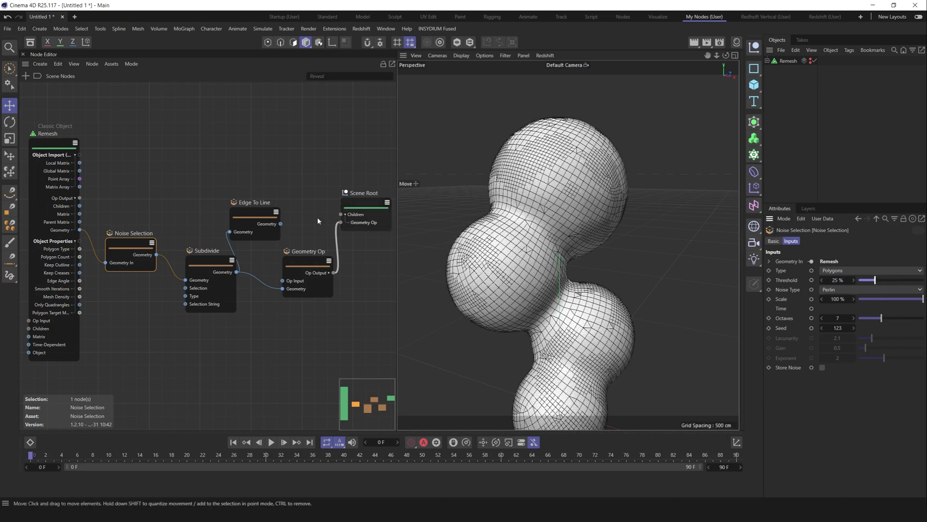
drag(261, 215, 272, 158)
click(214, 263)
scroll(219, 233, down, 1)
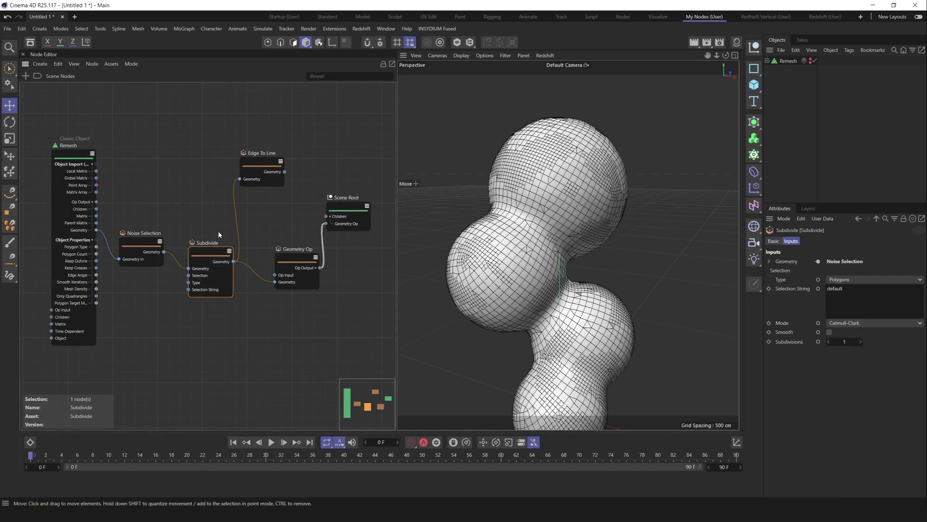
scroll(218, 234, down, 1)
Add a Time node to the graph by searching 'time' in the node search.
double_click(261, 325)
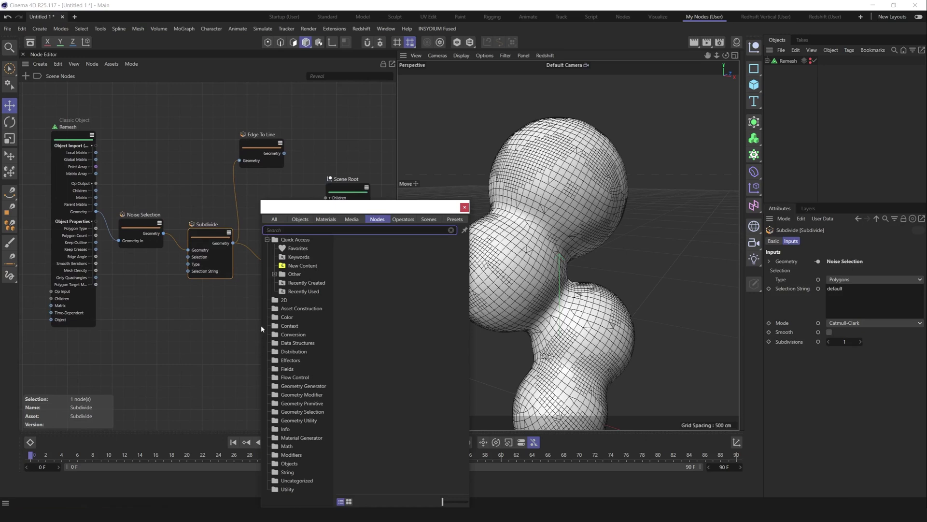
text(time)
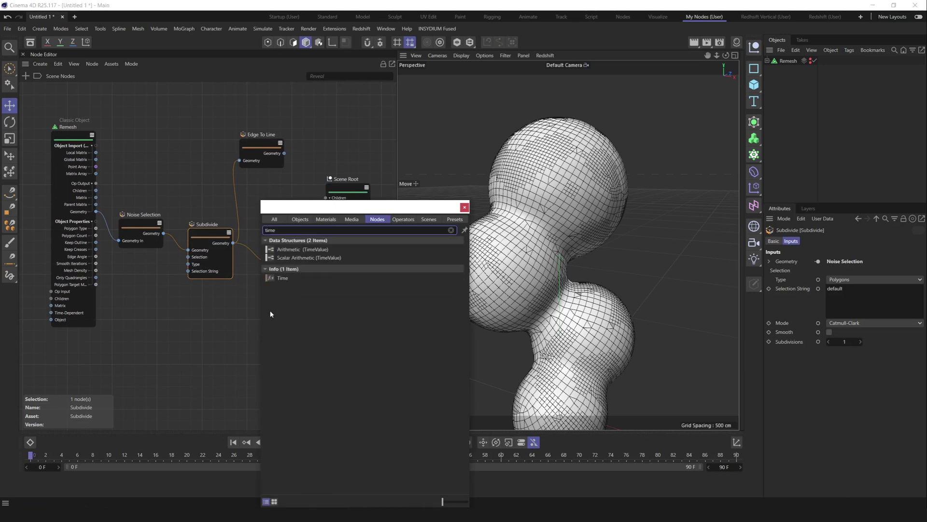
drag(281, 283, 129, 309)
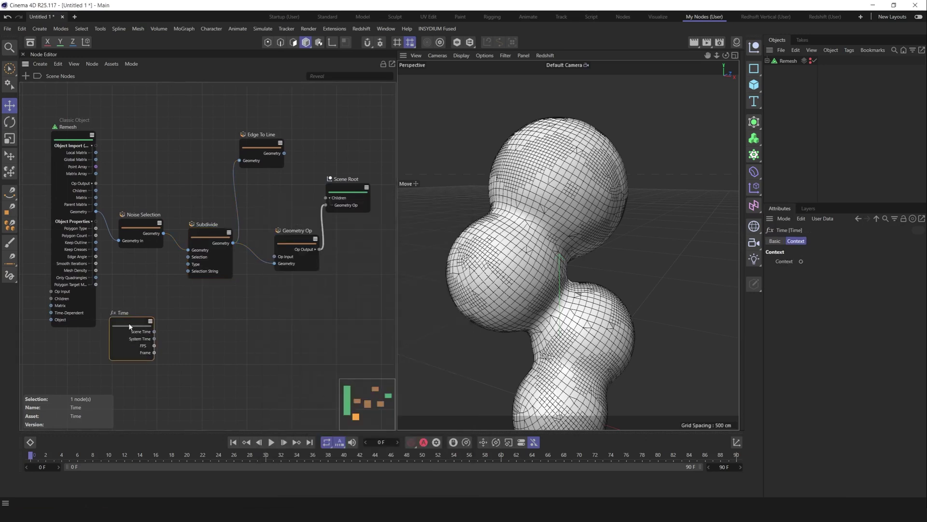
Rearrange the Remesh, Noise Selection and Time nodes, then select Noise Selection.
drag(80, 135, 69, 115)
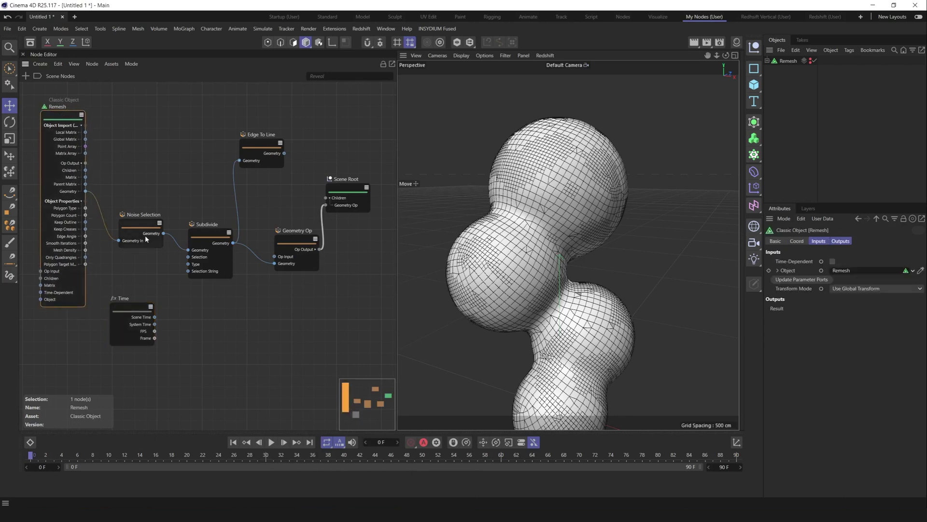
drag(147, 238, 153, 227)
drag(129, 302, 90, 320)
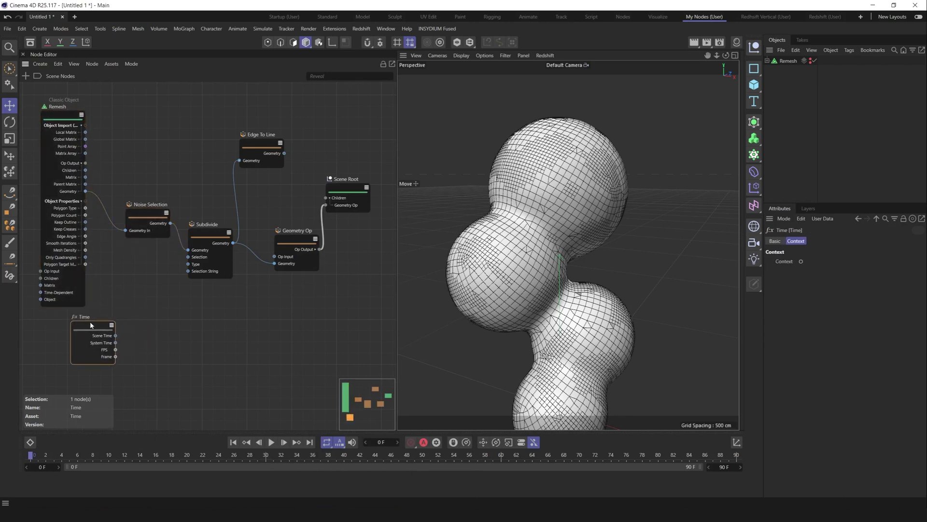
click(151, 216)
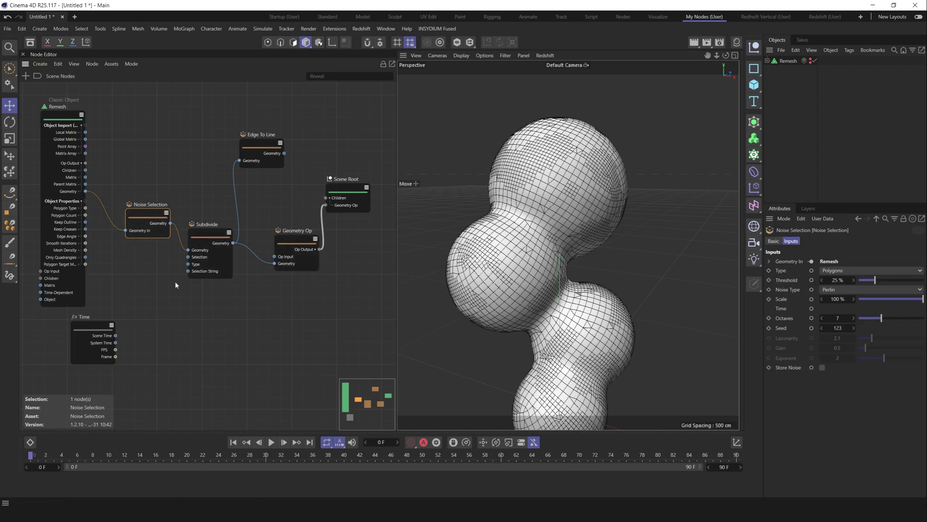
Add a Time input to Noise Selection and connect the Time node's Scene Time to it.
right_click(153, 216)
right_click(153, 216)
right_click(154, 215)
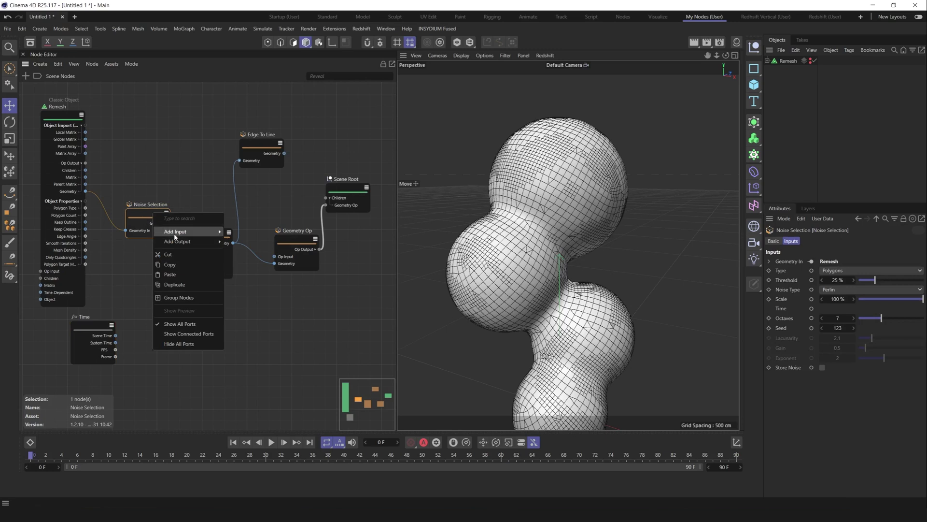
mouse_move(175, 234)
mouse_move(233, 241)
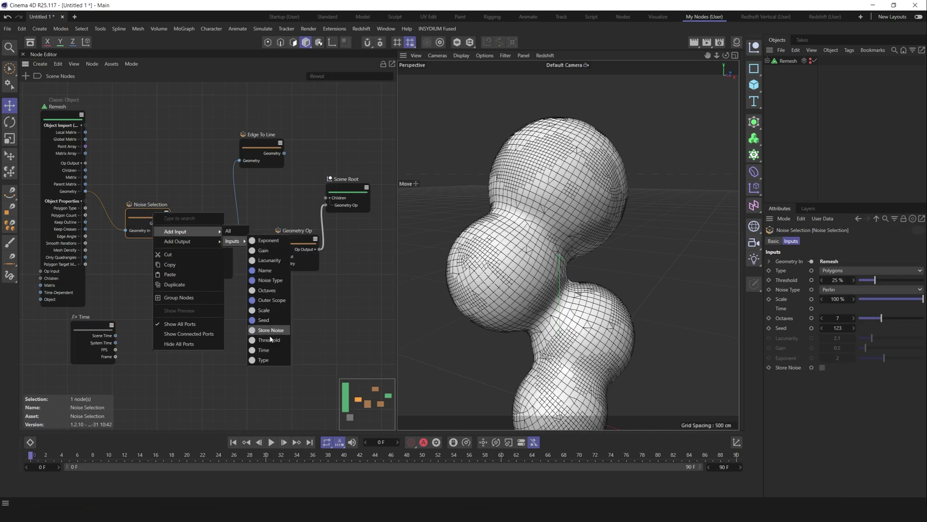
click(262, 351)
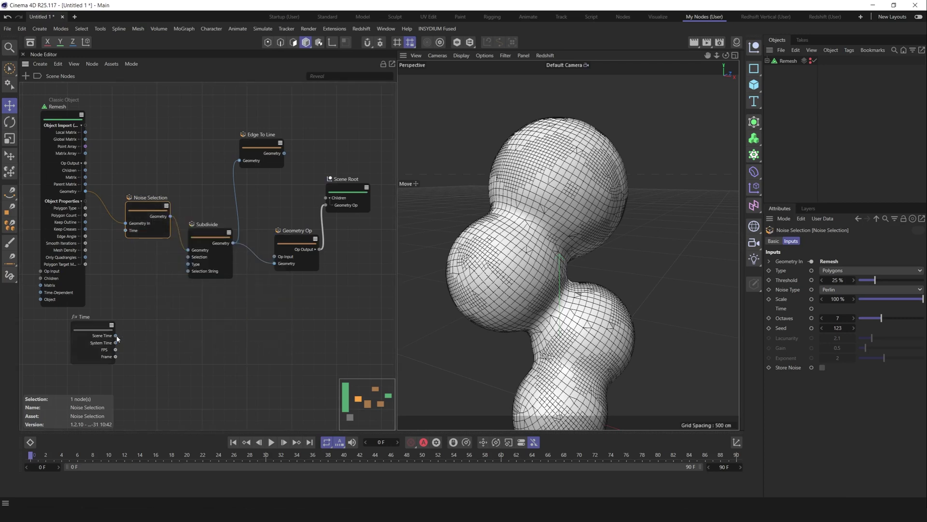
drag(116, 337, 125, 232)
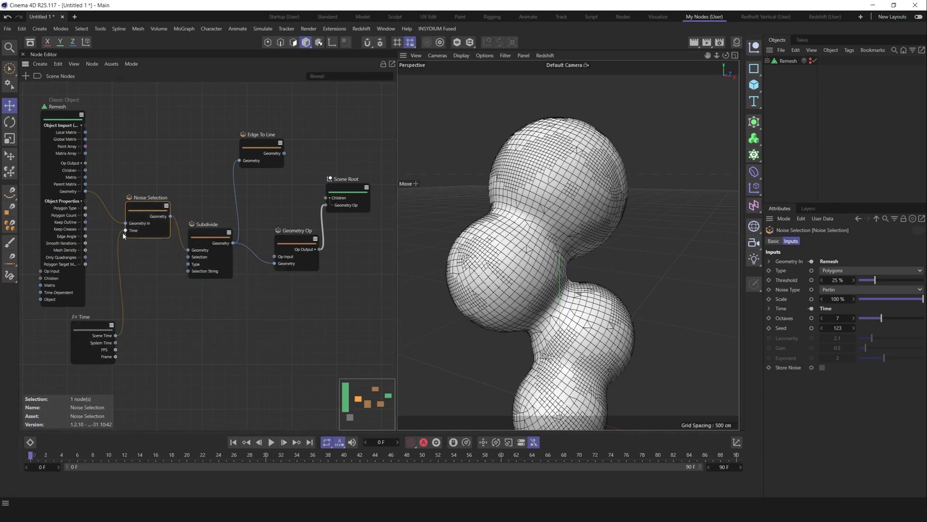
Preview the animated noise at frame 30 and orbit around the blob.
click(271, 443)
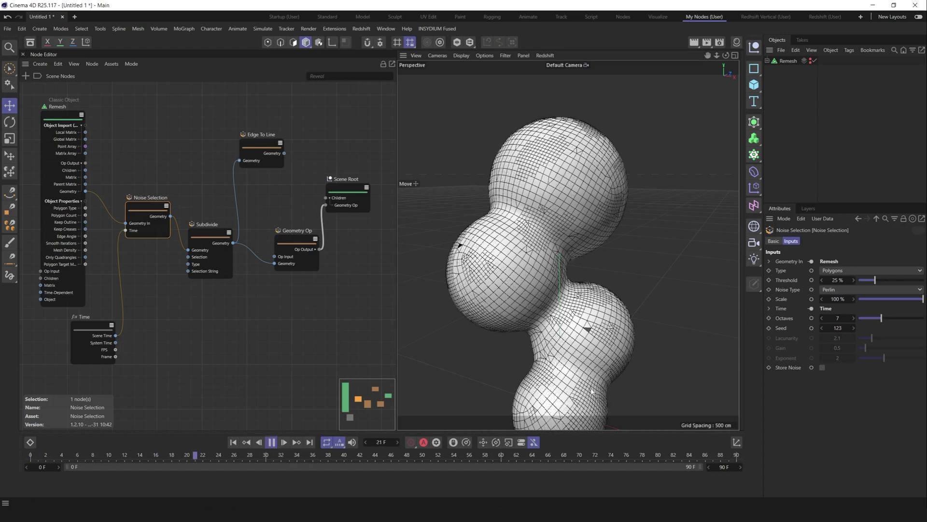
click(272, 443)
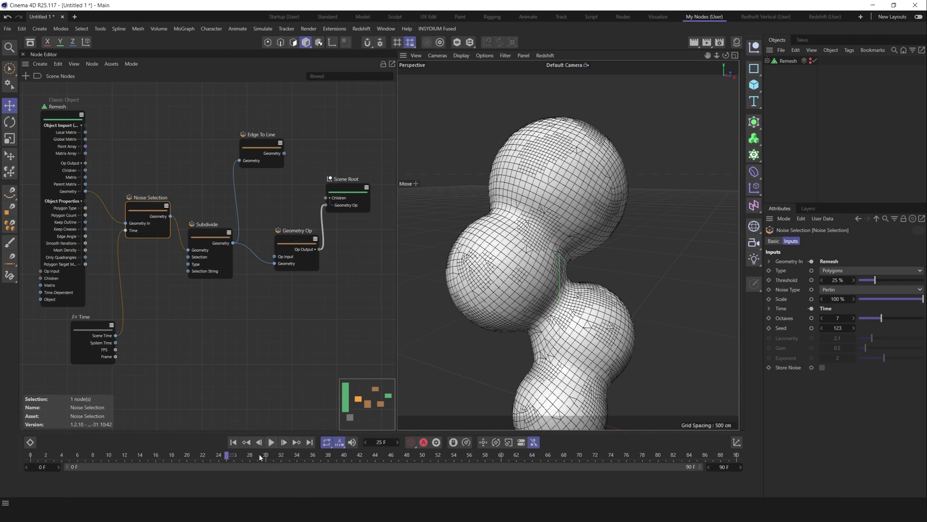
drag(229, 456, 266, 456)
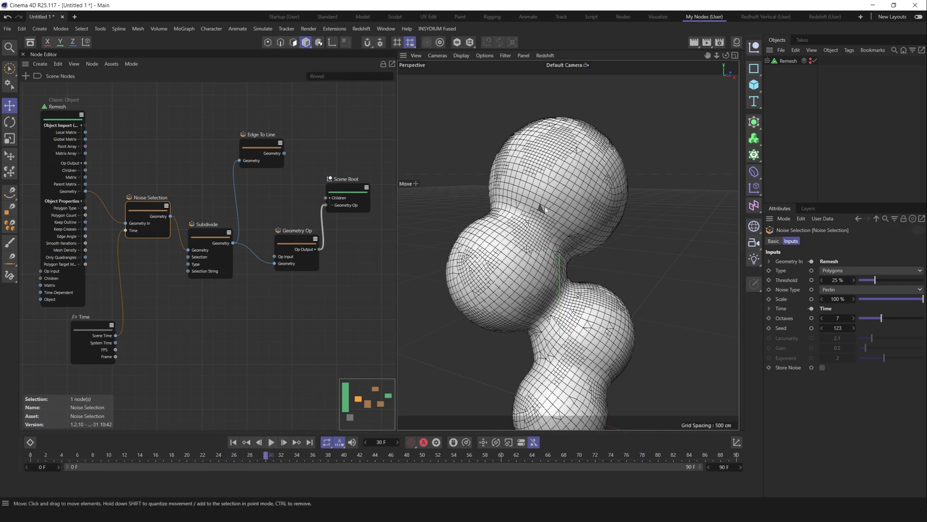
key(g)
key(g)
key(g)
key(g)
key(g)
key(g)
key(g)
key(g)
key(g)
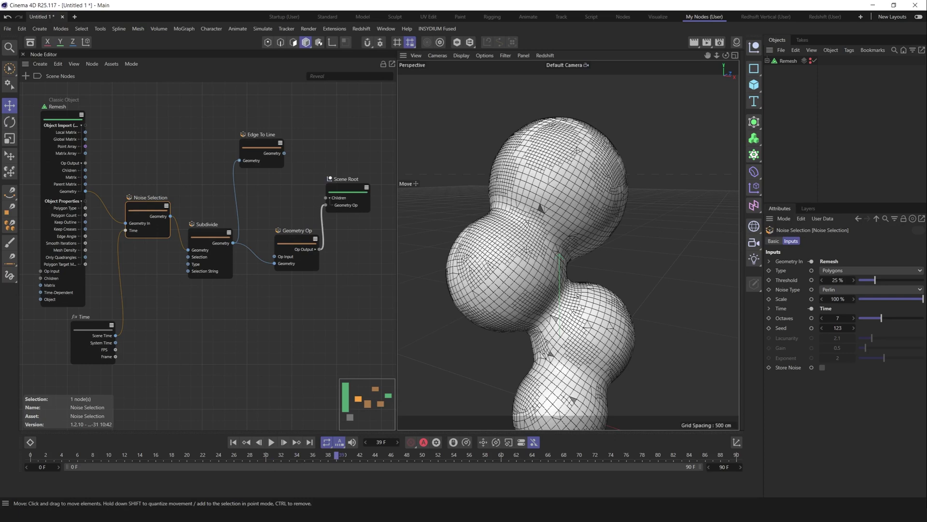
alt+drag(579, 290, 573, 271)
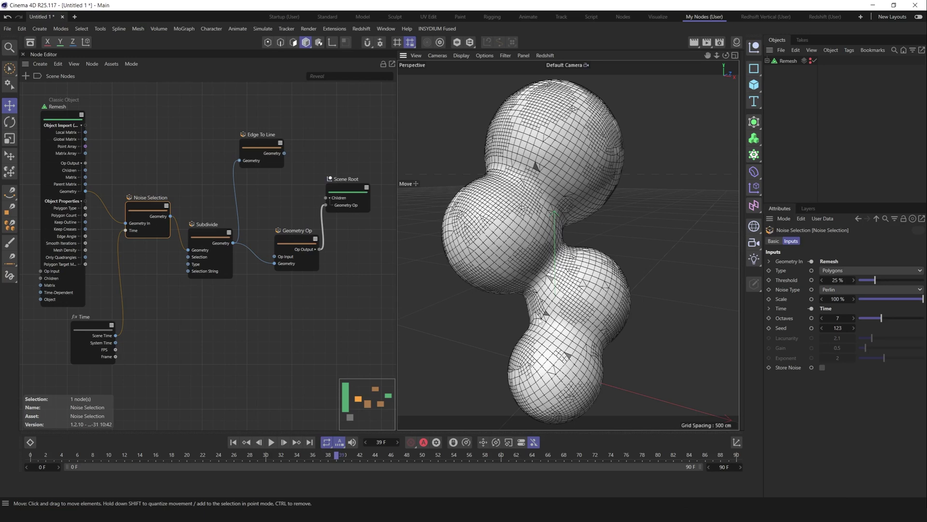
Bring a Generate Point Normals node from the Asset Browser ('norm') into the graph.
double_click(280, 322)
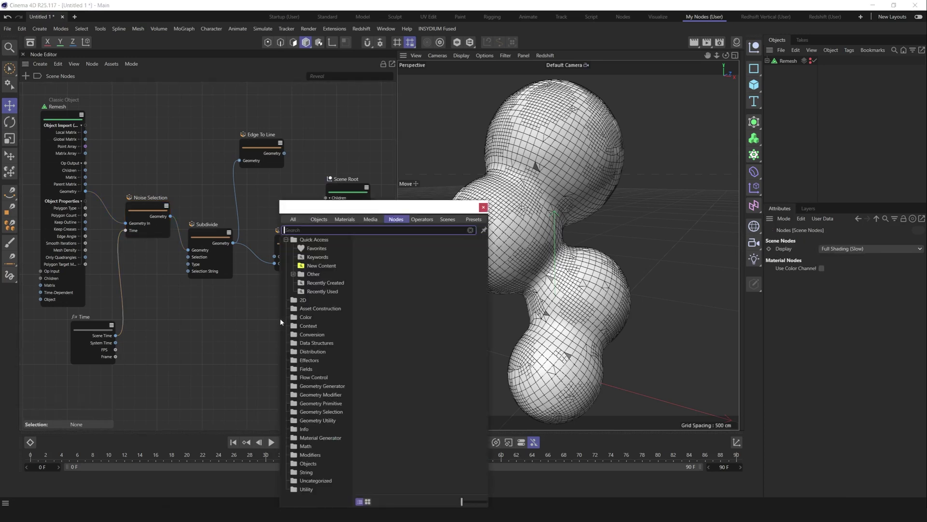
text(norma)
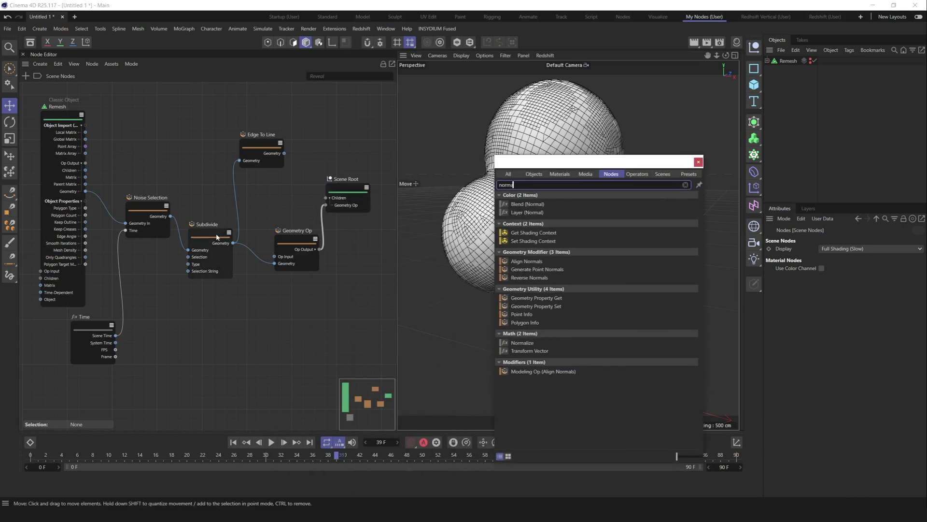
key(Escape)
key(shift+F8)
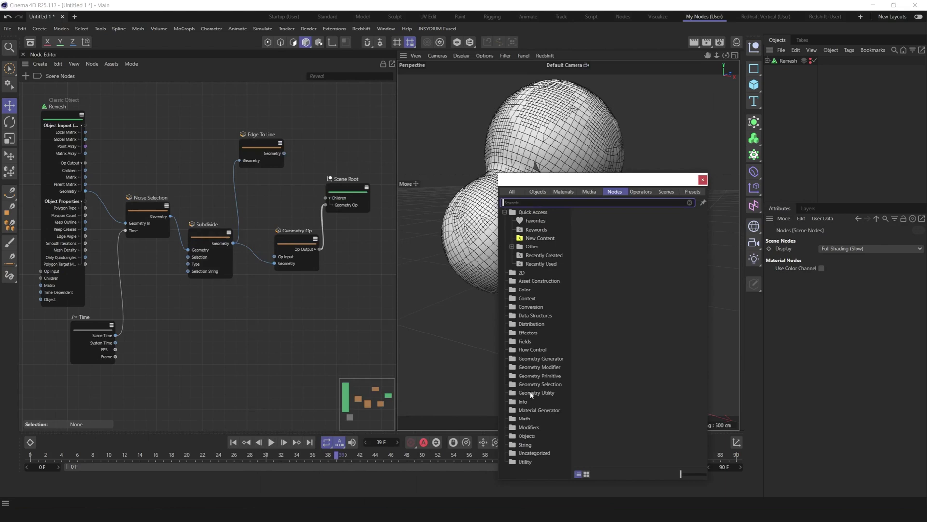
text(nor)
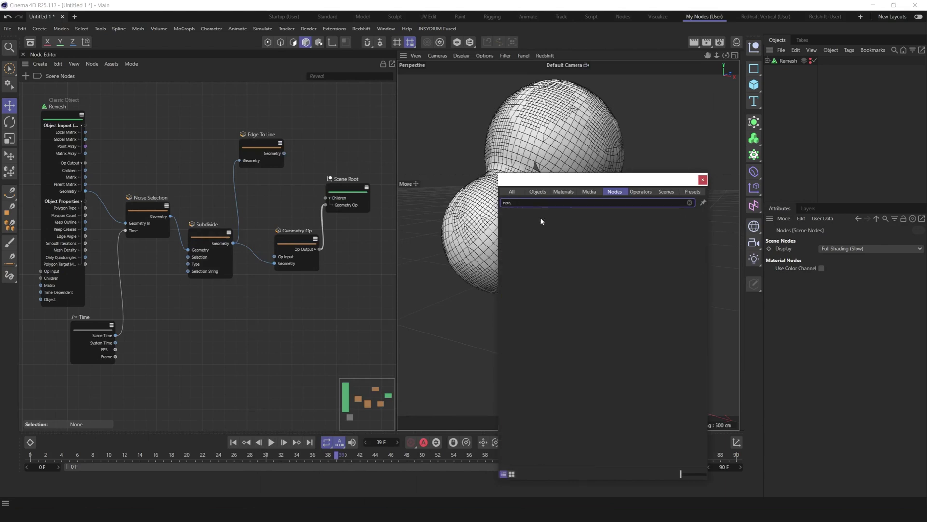
text(m)
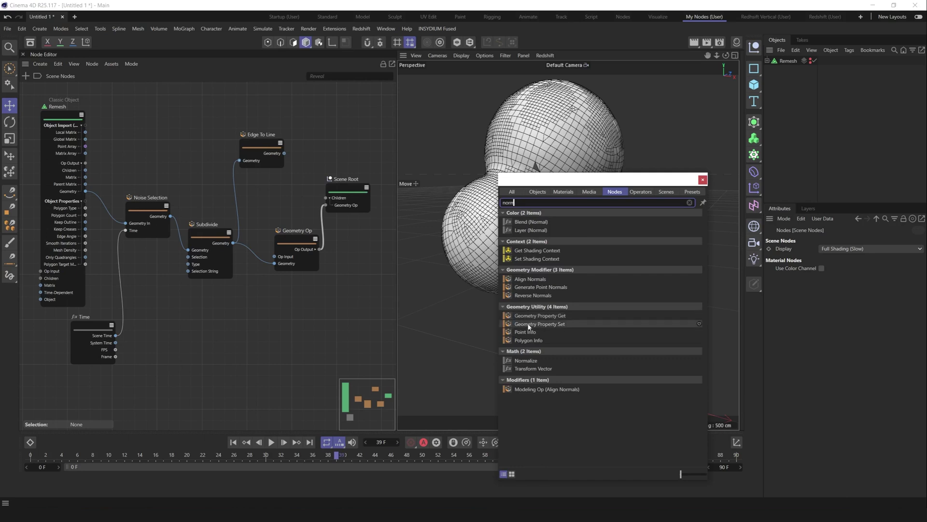
drag(537, 287, 320, 237)
Place Generate Point Normals and wire Subdivide's output into it.
click(302, 242)
drag(233, 243, 298, 268)
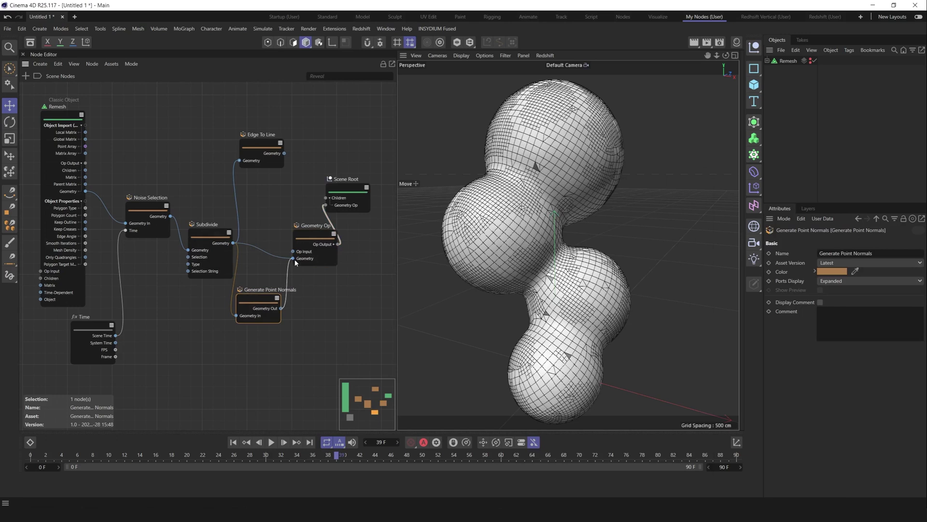
click(313, 267)
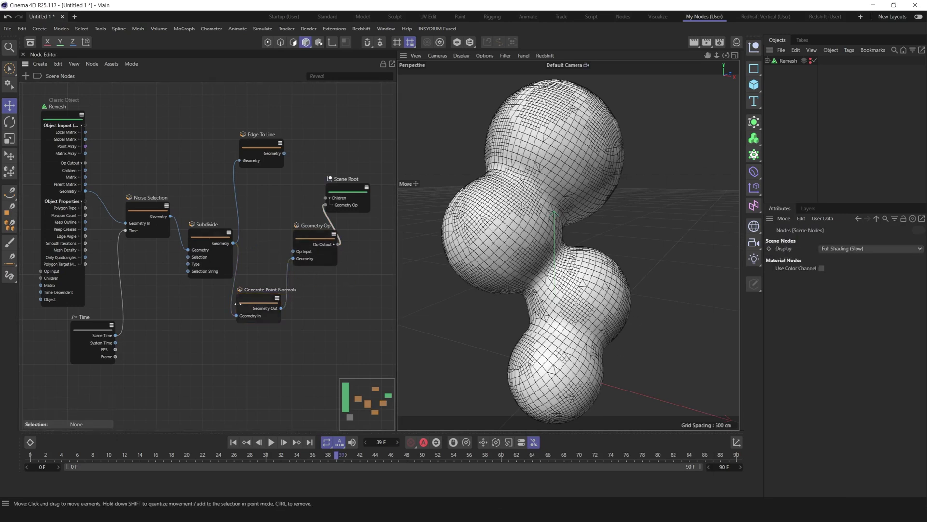
Turn on Smooth for the Subdivide node with 1 iteration.
click(220, 240)
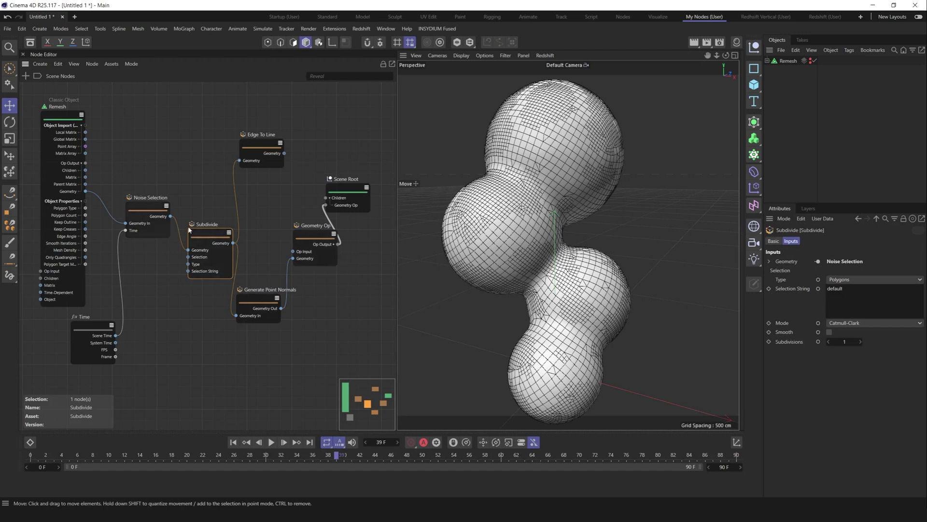
drag(211, 241, 208, 234)
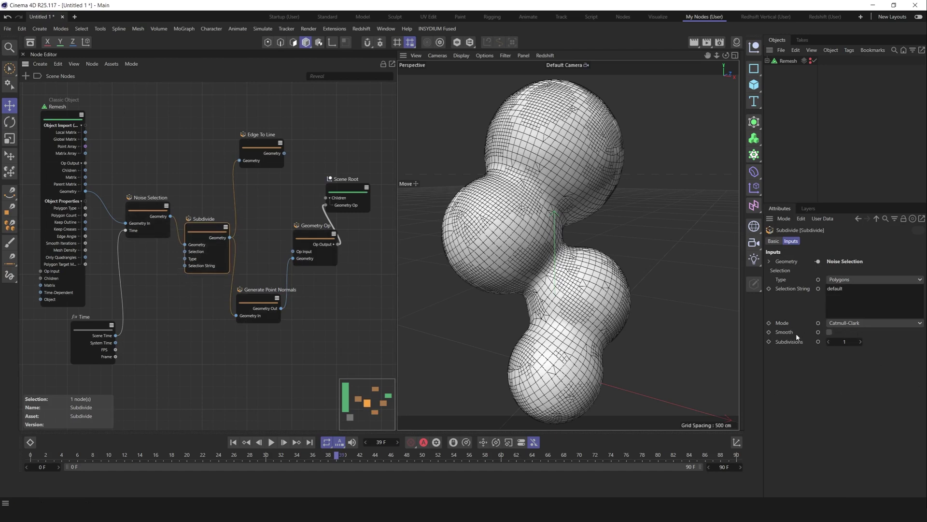
click(829, 332)
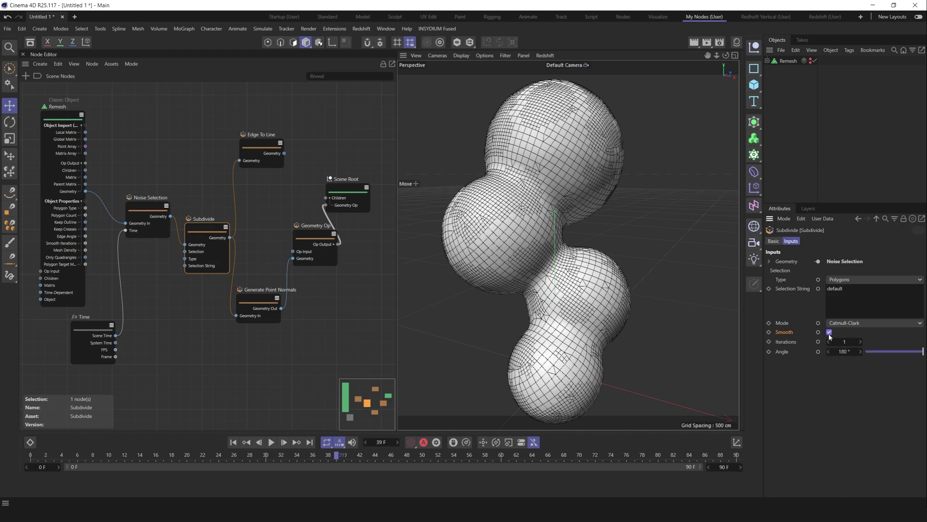
click(830, 333)
click(830, 332)
click(831, 333)
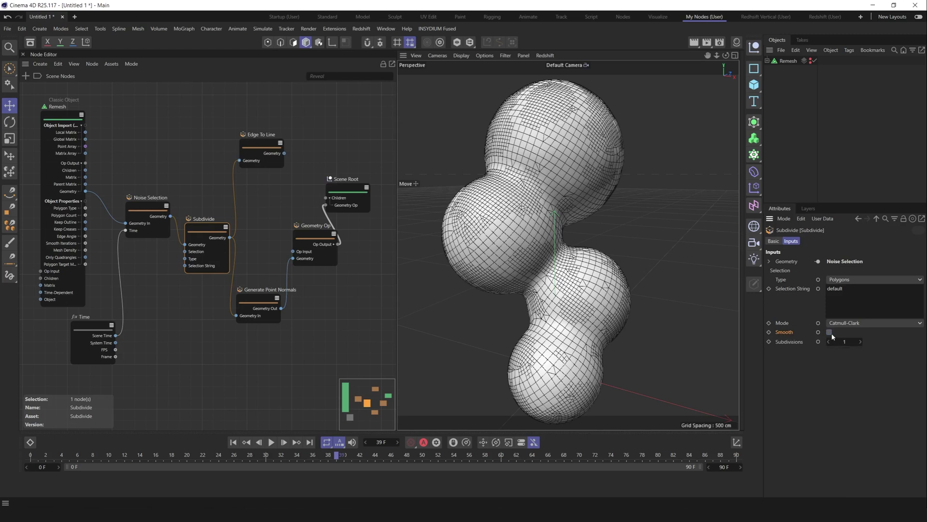
click(829, 333)
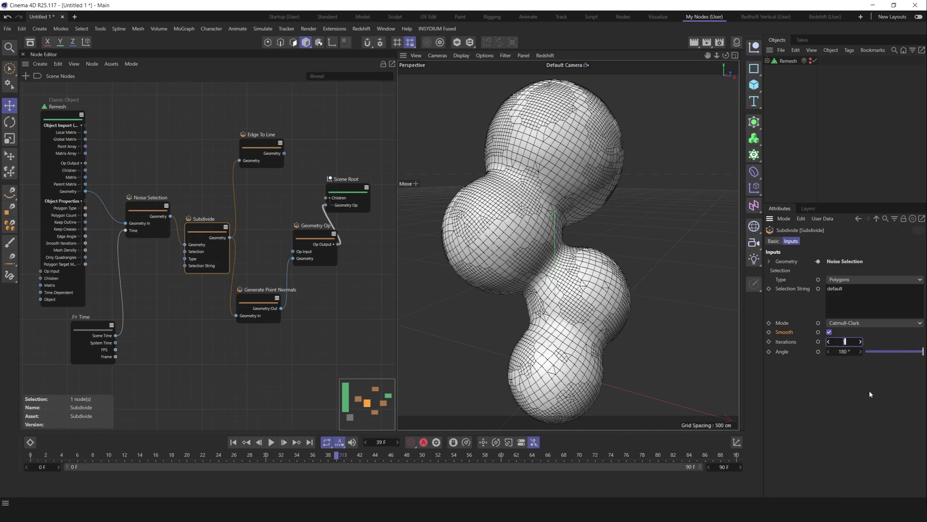
key(Return)
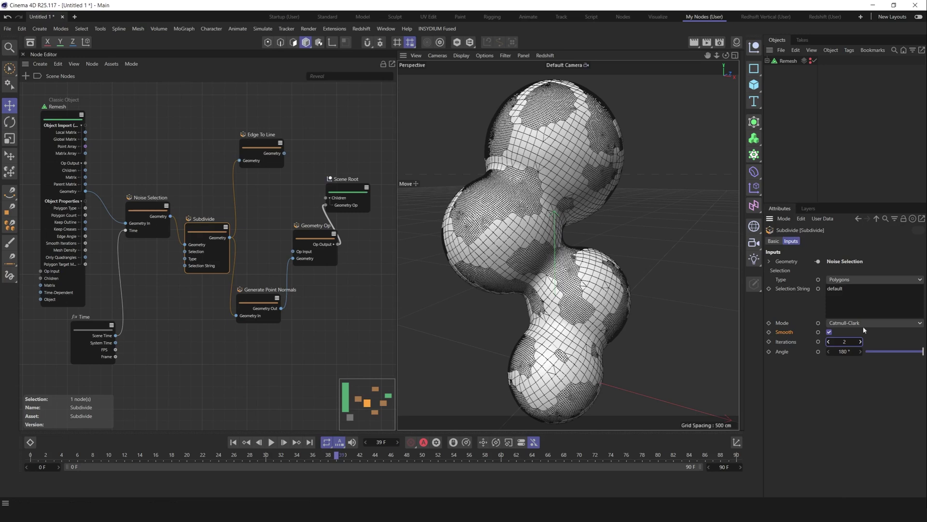
click(848, 342)
text(1)
key(Return)
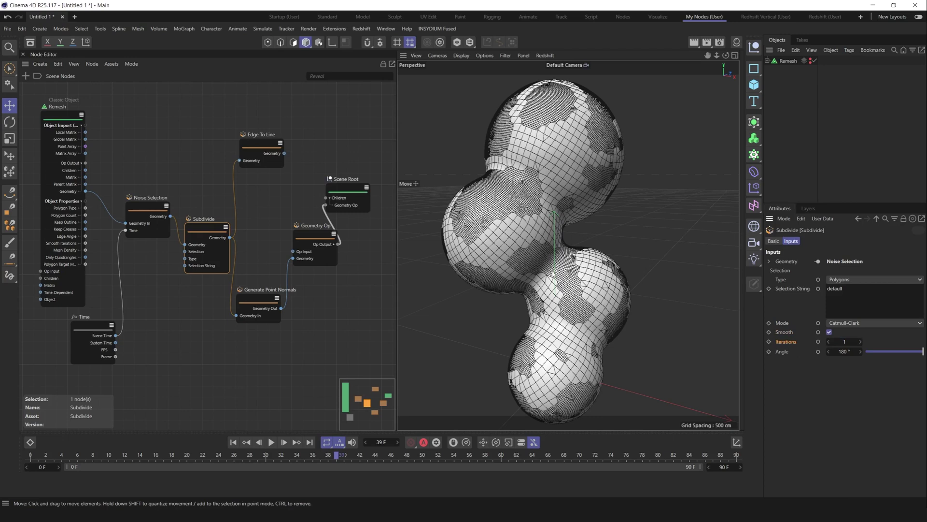
Play the animation to frame 44, then select Generate Point Normals.
click(342, 287)
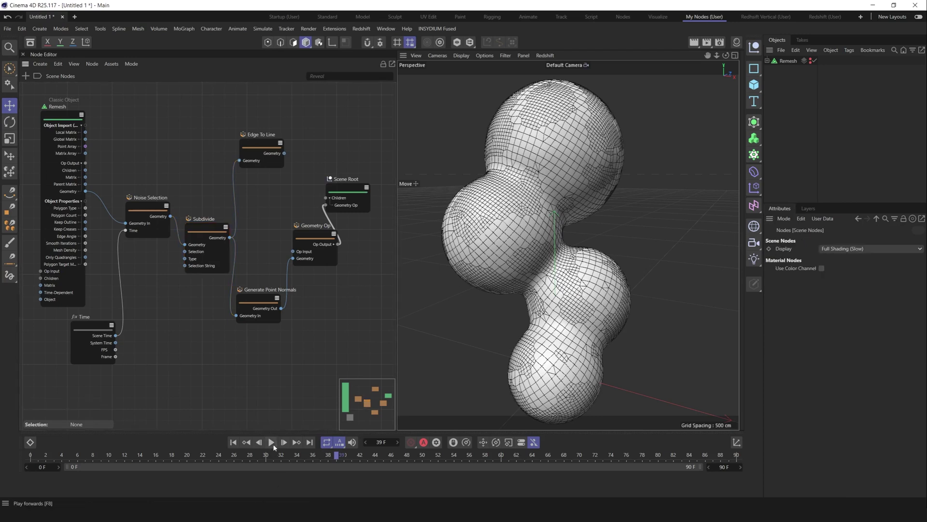
click(272, 442)
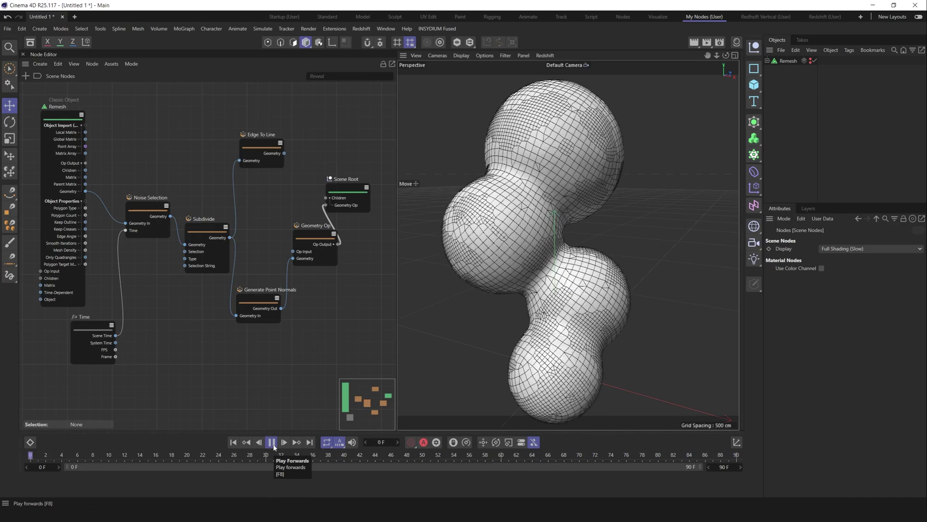
click(273, 444)
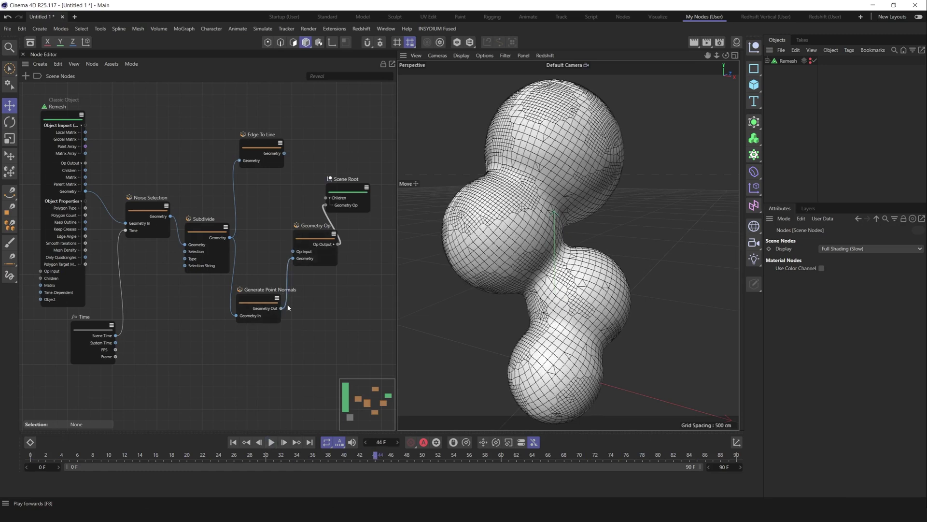
click(256, 303)
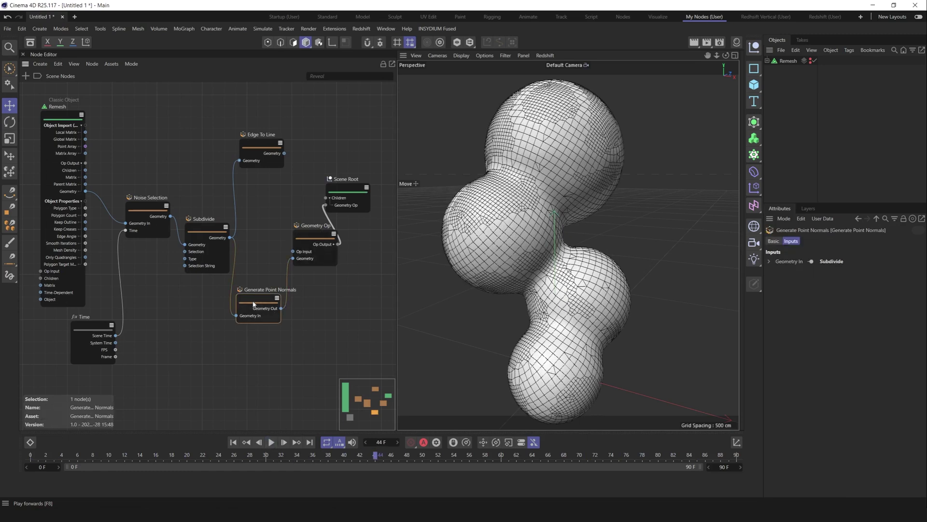
Feed Generate Point Normals into Edge To Line and preview the animation.
drag(282, 308, 293, 258)
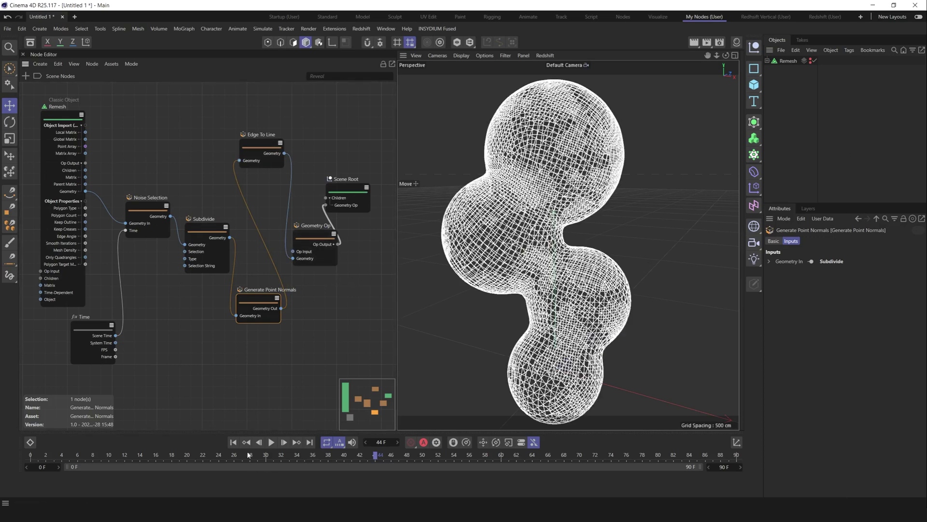
click(271, 443)
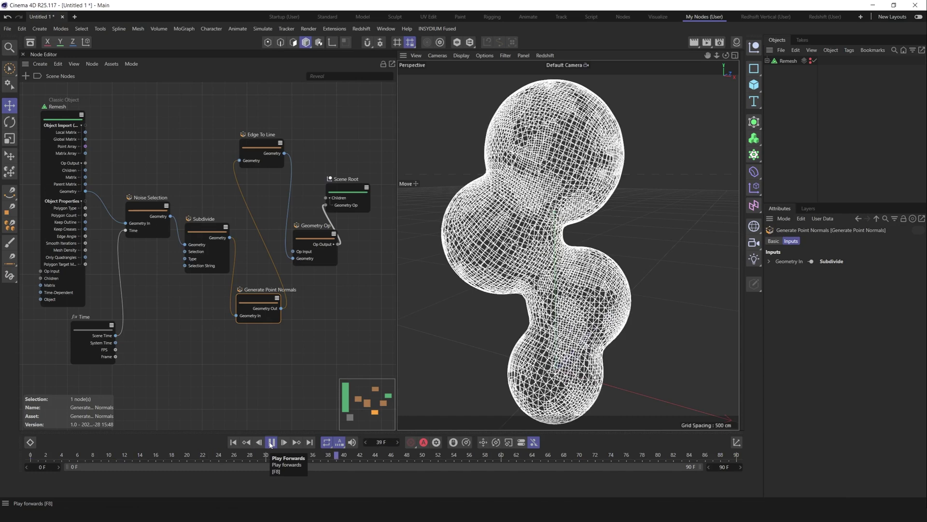
click(271, 443)
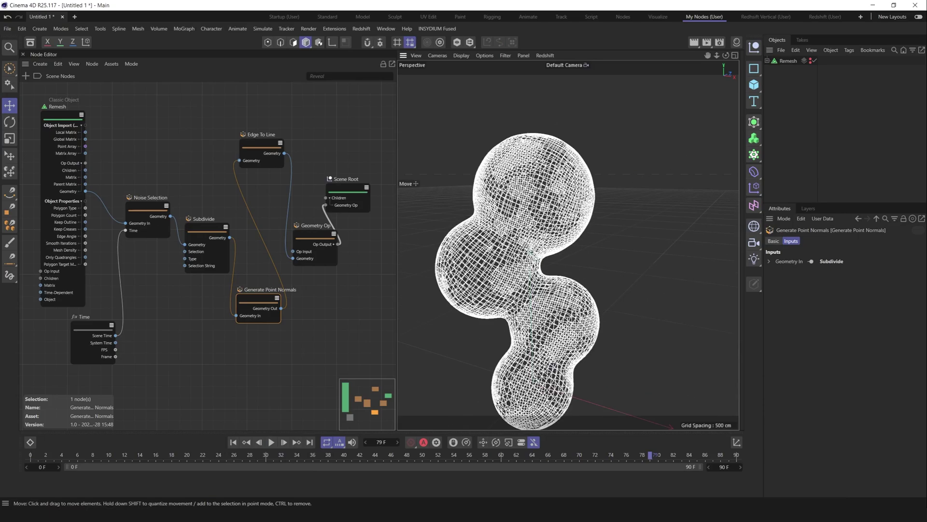
Review the edge-line wireframe animation, stopping at frame 65.
click(545, 248)
scroll(529, 260, up, 5)
scroll(536, 256, down, 3)
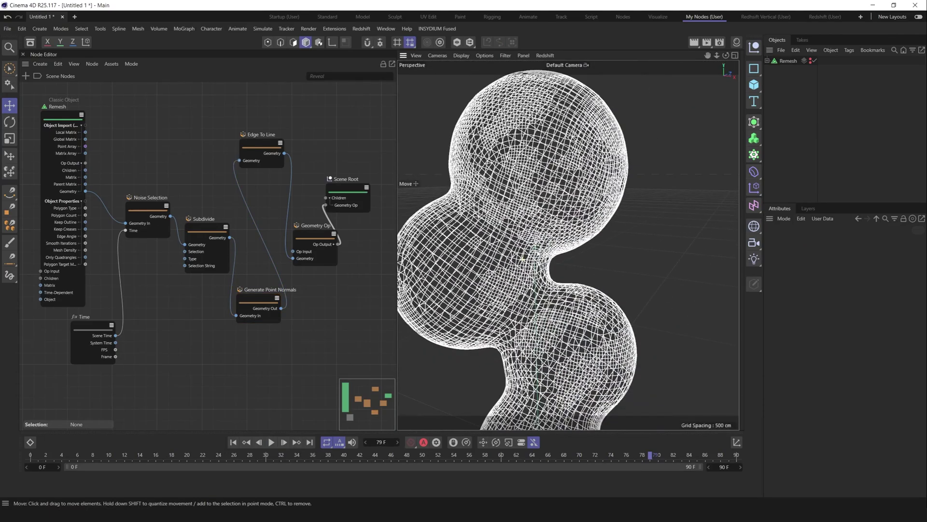
scroll(568, 245, up, 2)
scroll(568, 245, down, 6)
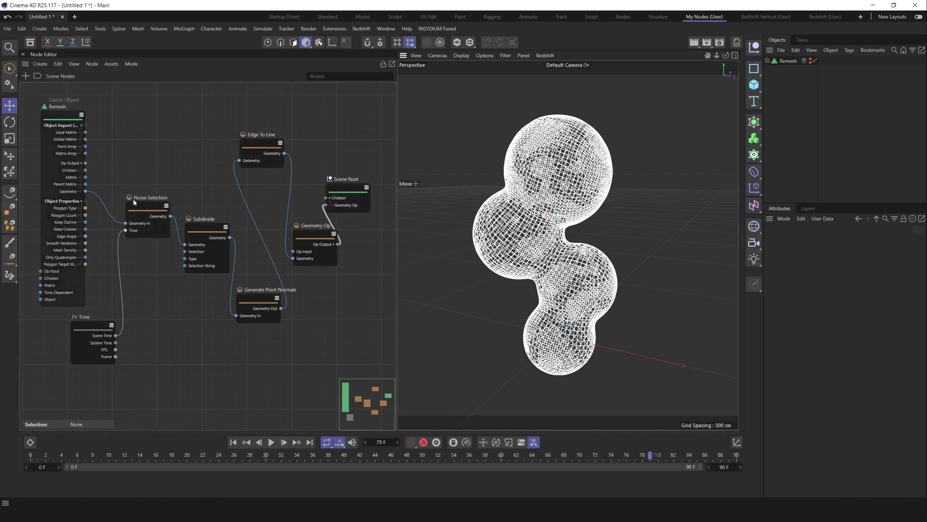
click(271, 443)
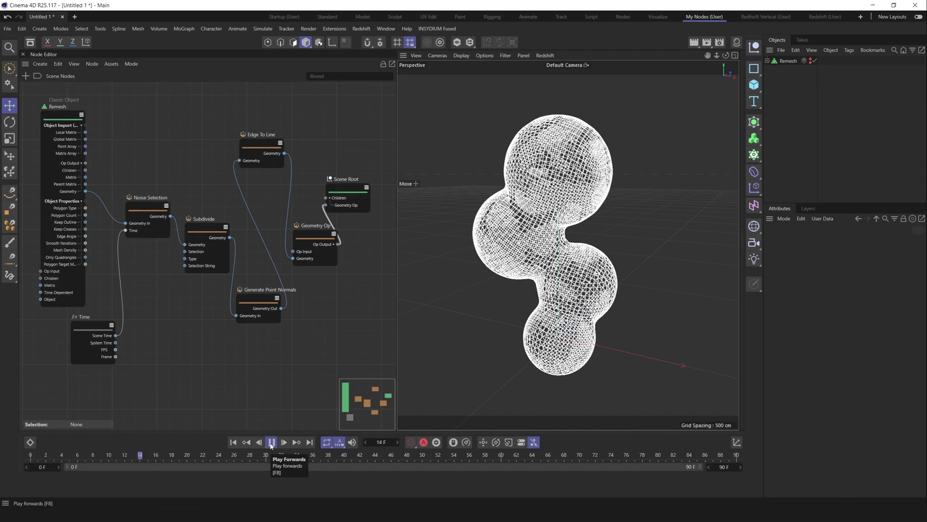
click(271, 443)
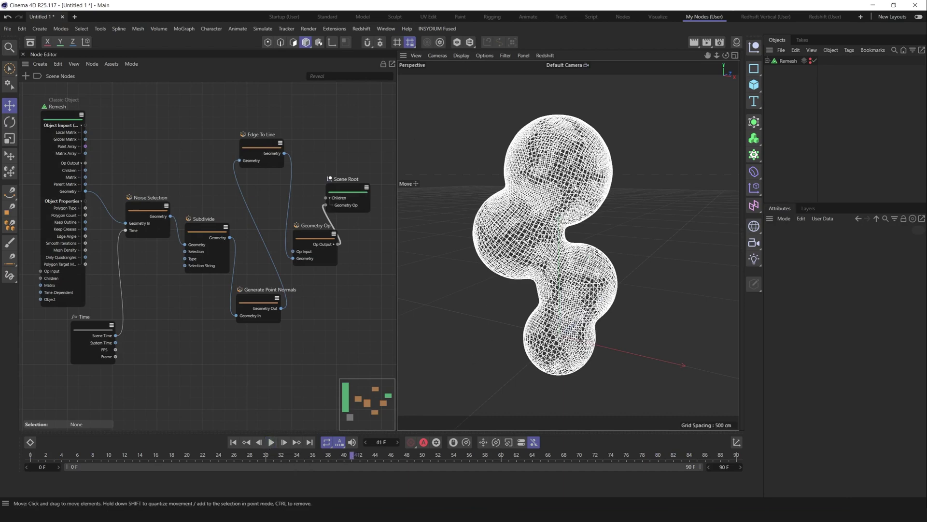
click(271, 442)
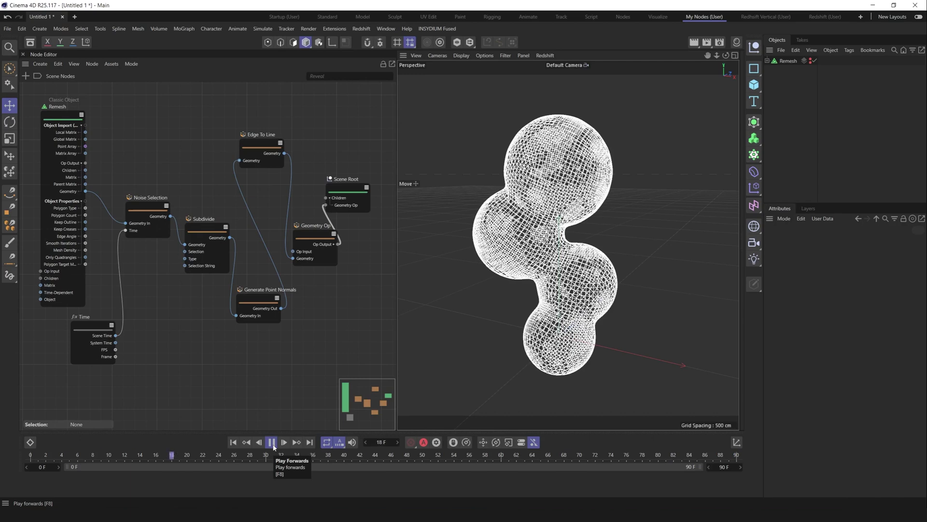
click(272, 443)
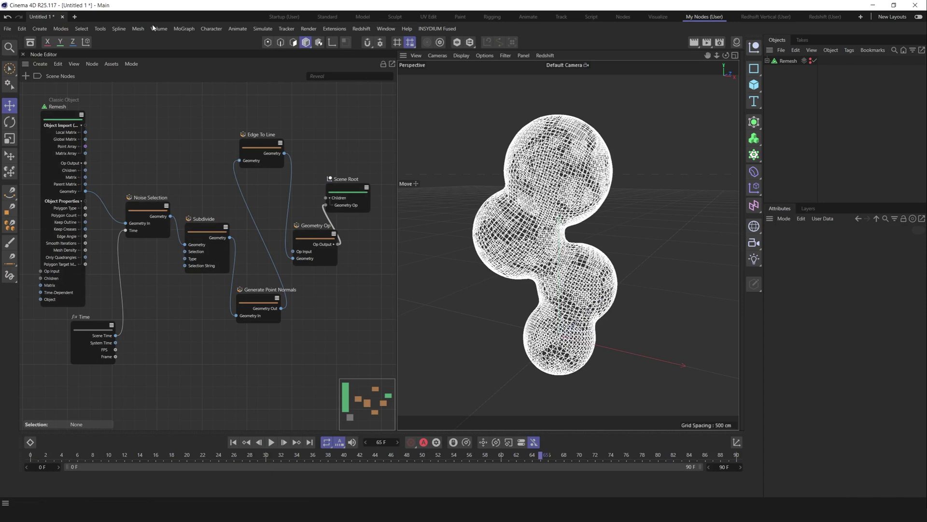
Select all eight nodes and convert the current scene state to classic objects.
click(111, 64)
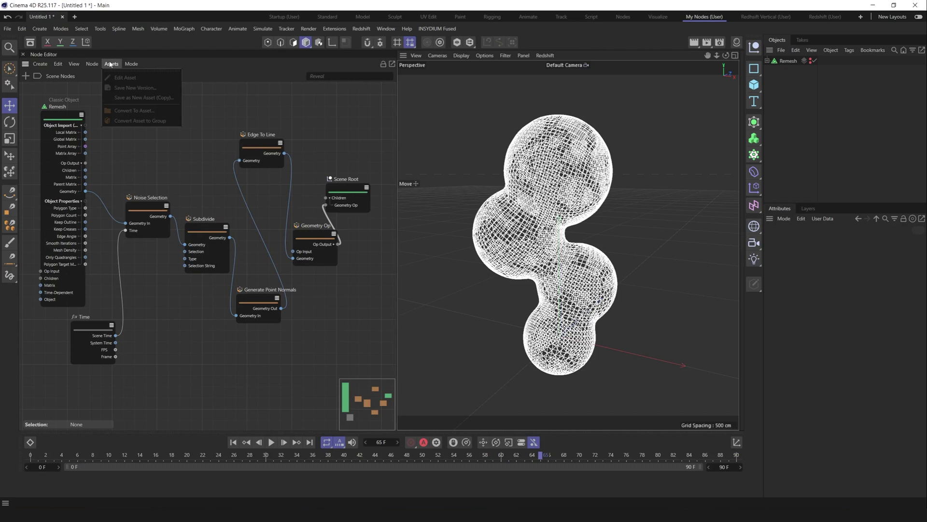
click(144, 176)
drag(377, 85, 31, 372)
click(111, 64)
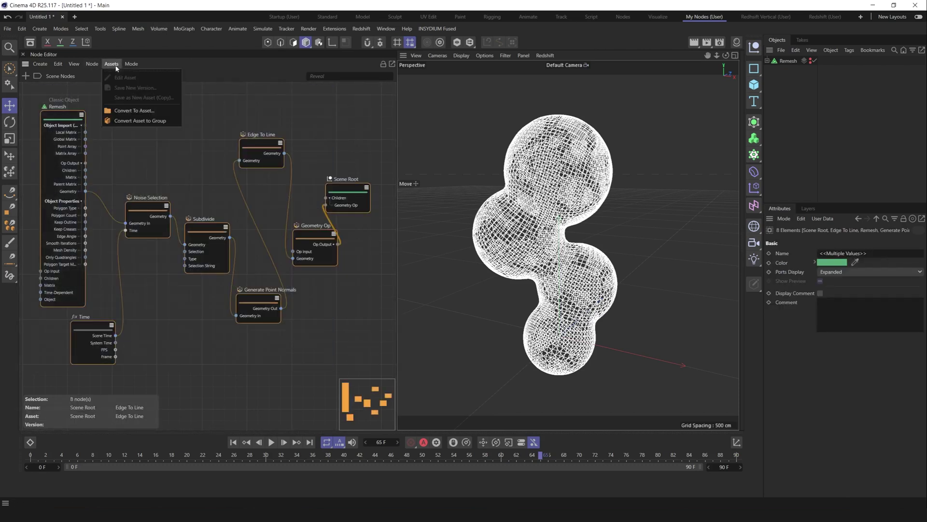
mouse_move(95, 68)
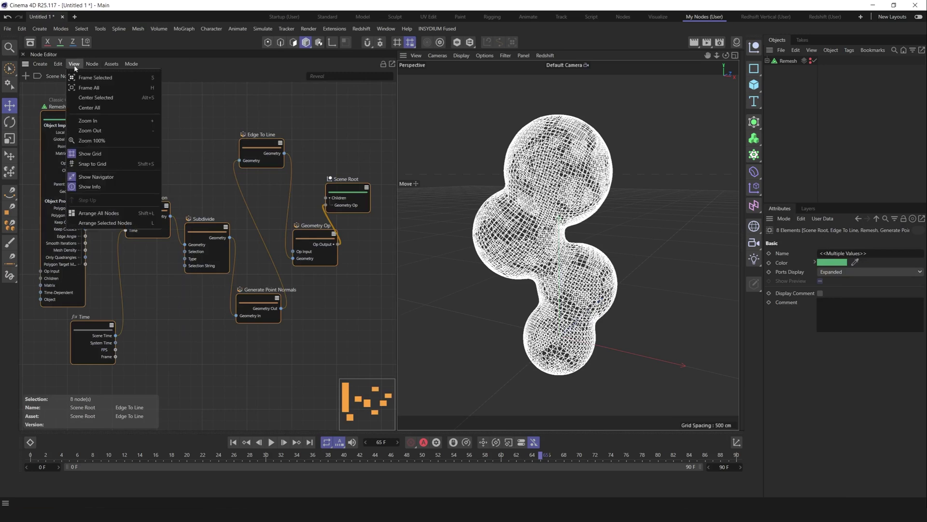
mouse_move(132, 67)
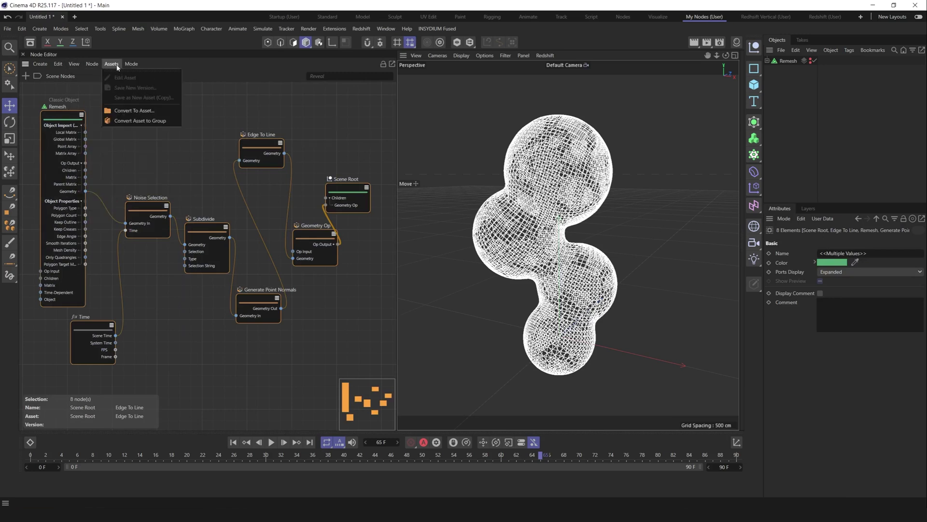
mouse_move(45, 68)
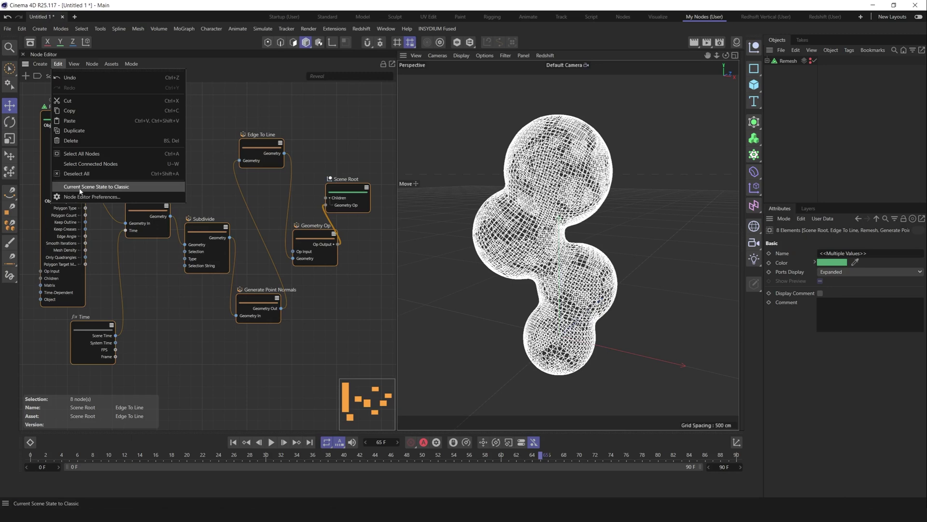
click(124, 190)
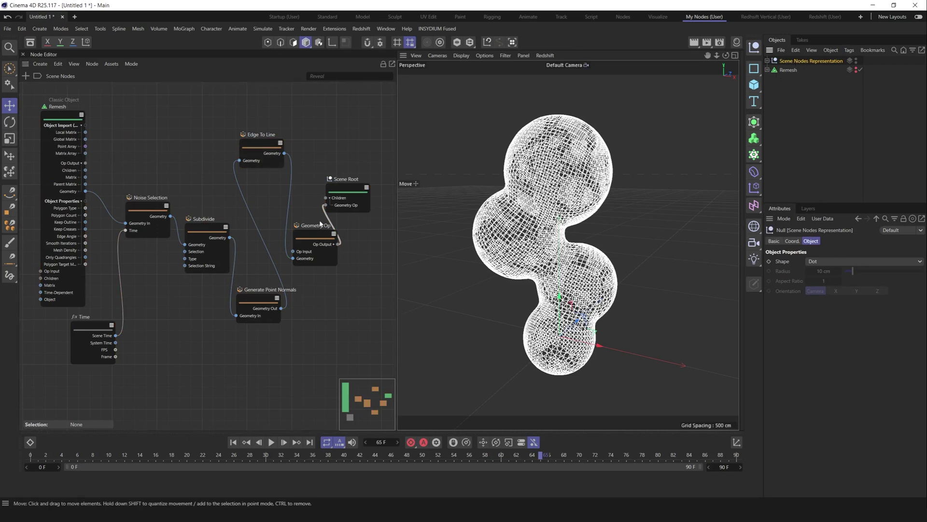
Arrange all nodes into a tidy row with Time under Remesh and Remesh's ports collapsed.
drag(310, 237, 301, 236)
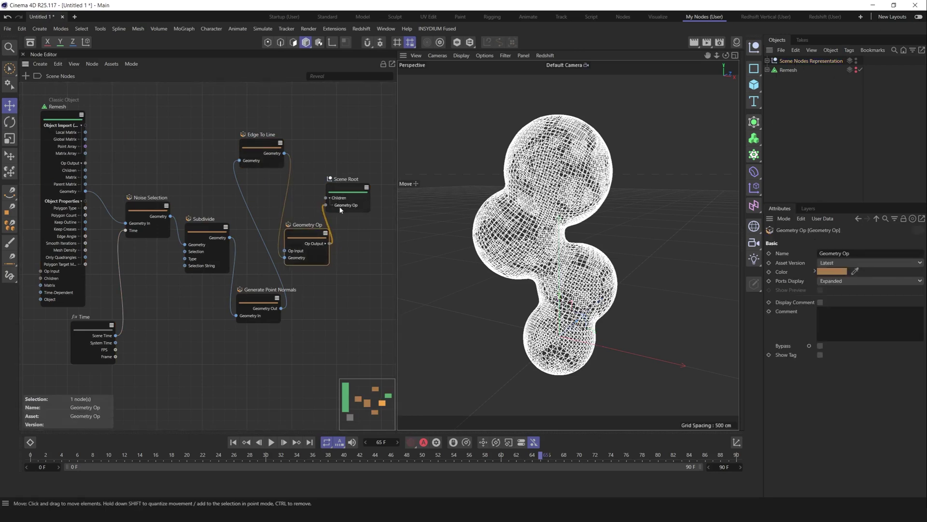
key(ctrl+a)
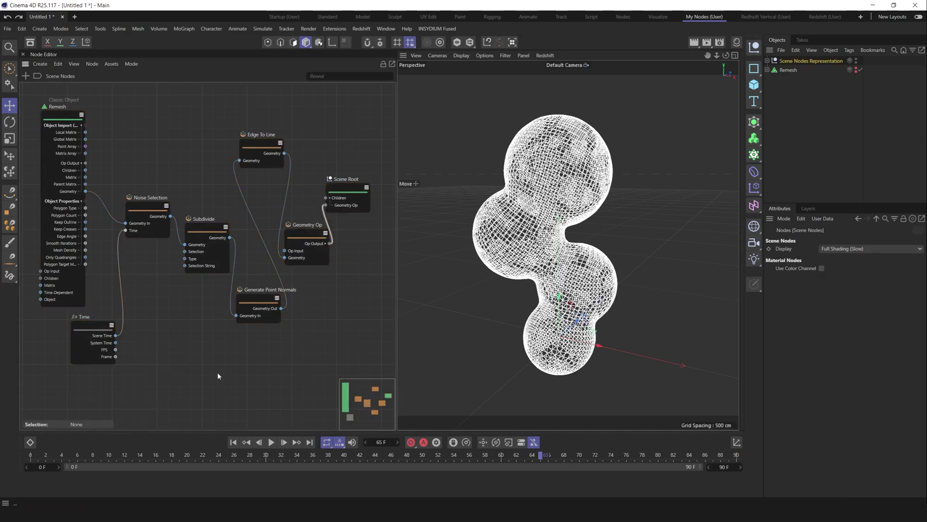
key(l)
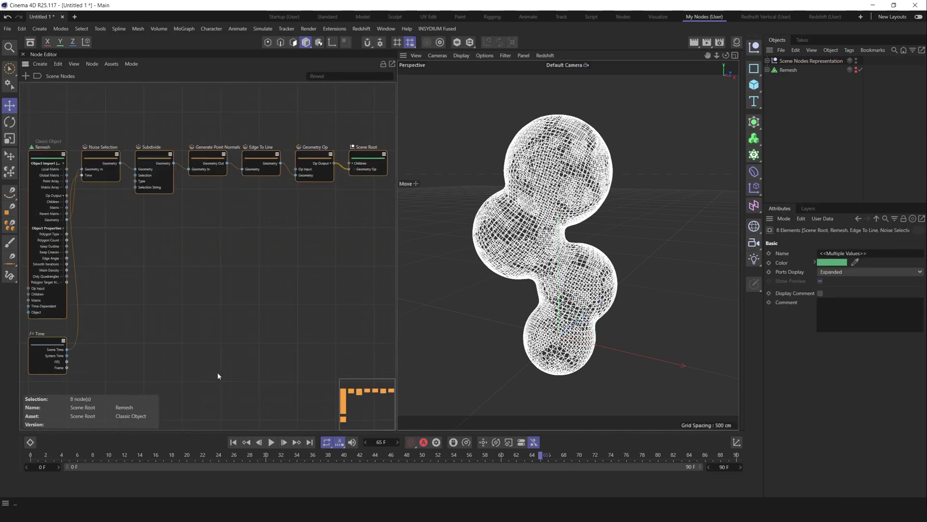
click(63, 154)
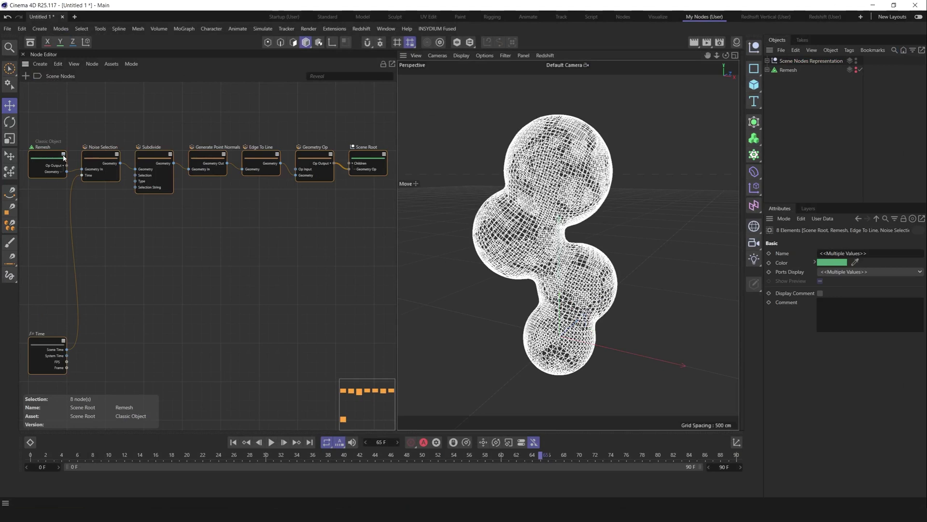
middle_drag(58, 343, 71, 329)
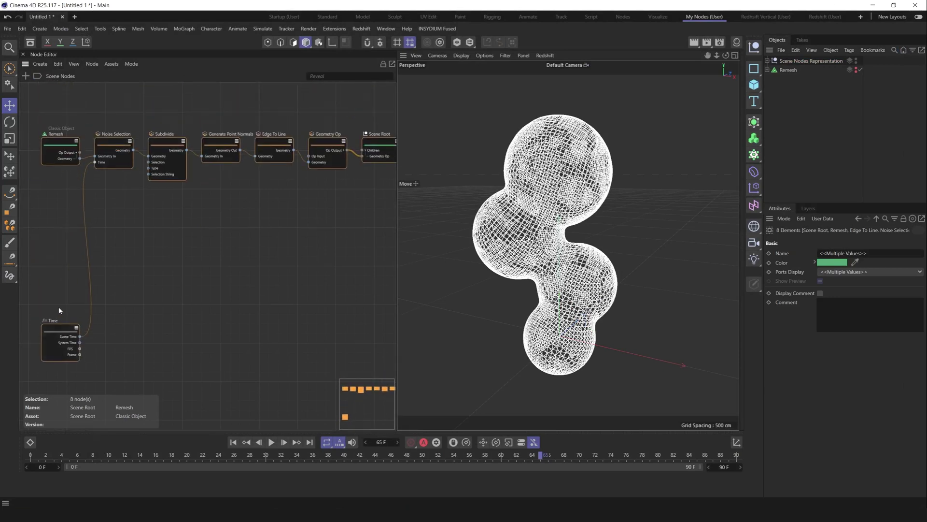
click(59, 310)
key(l)
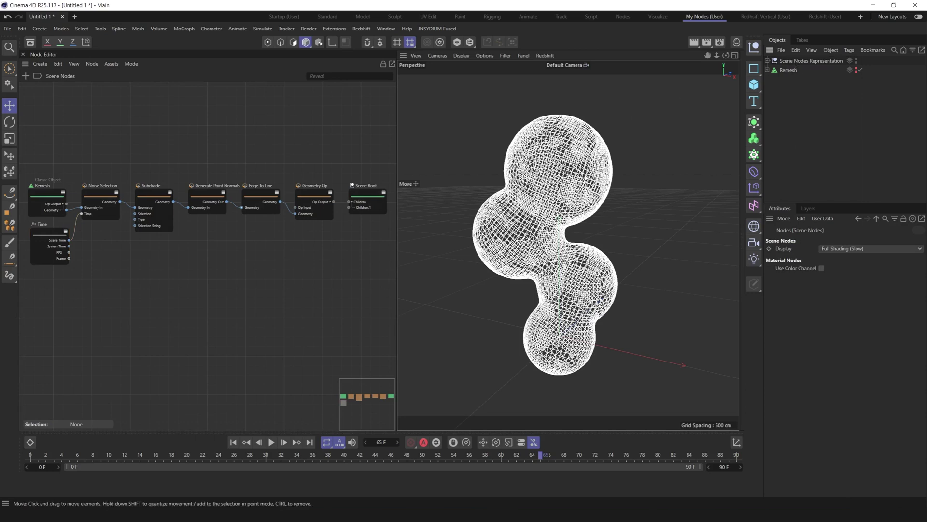
Delete the Scene Nodes Representation, keeping the converted Geometry spline selected.
click(767, 61)
click(773, 78)
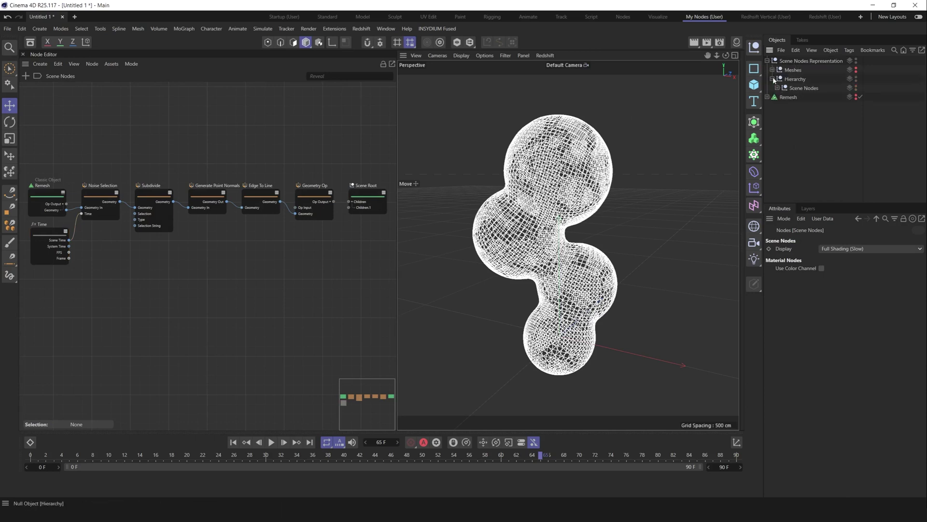
click(768, 97)
click(790, 106)
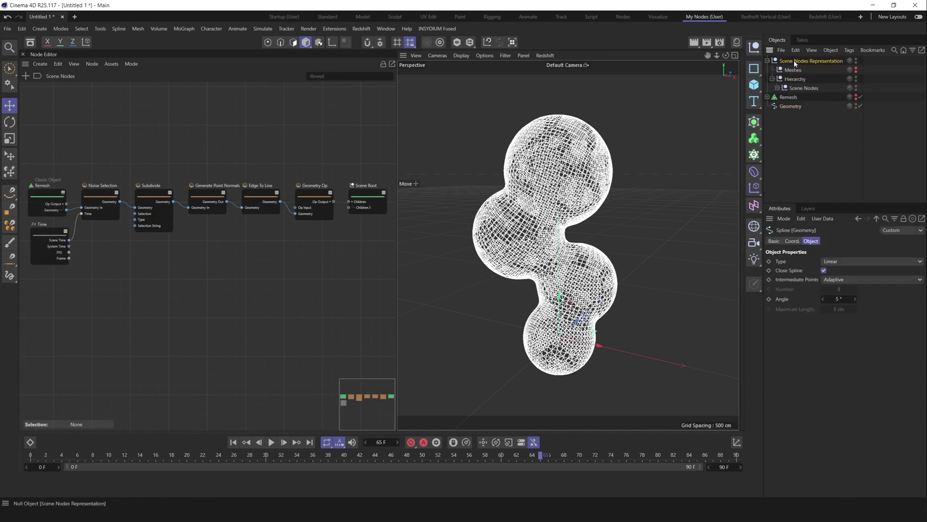
click(795, 61)
key(Delete)
click(790, 69)
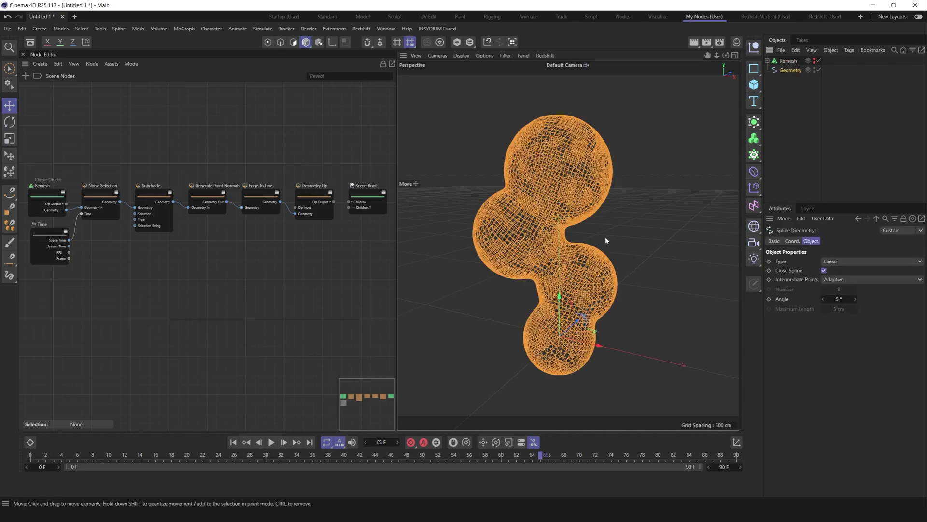
scroll(579, 263, up, 8)
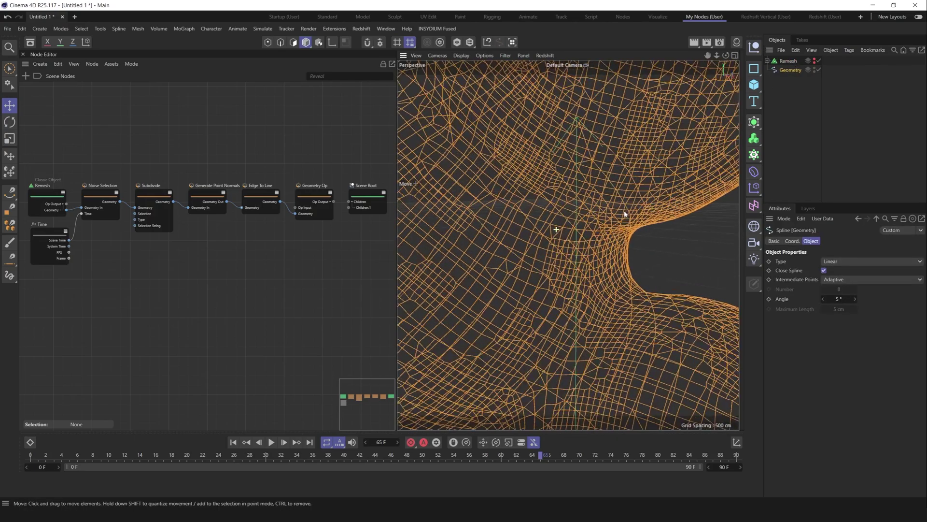
scroll(624, 214, down, 10)
scroll(609, 218, up, 5)
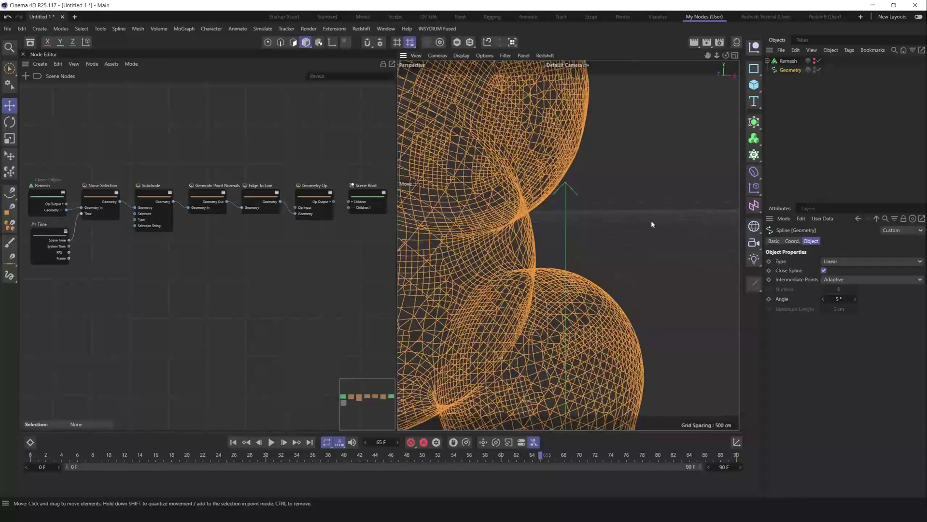
scroll(569, 201, down, 8)
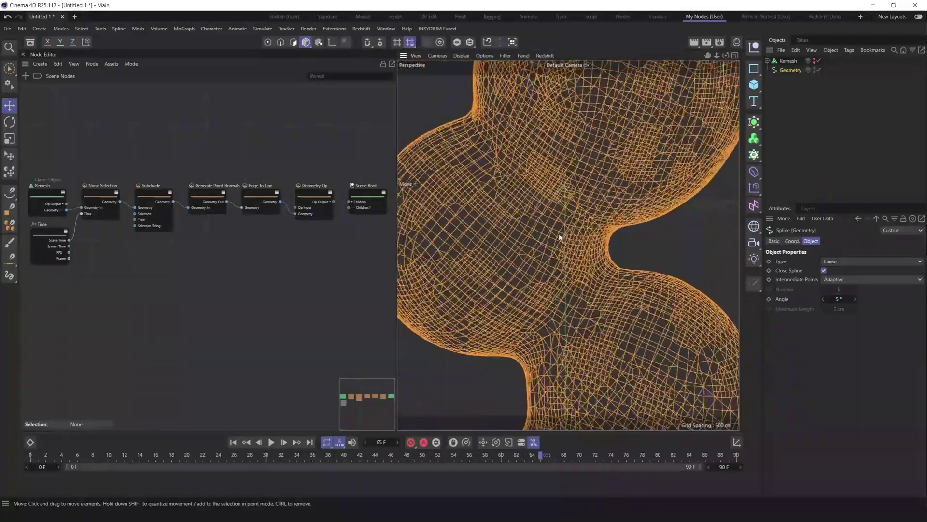
scroll(558, 236, down, 4)
scroll(542, 242, up, 3)
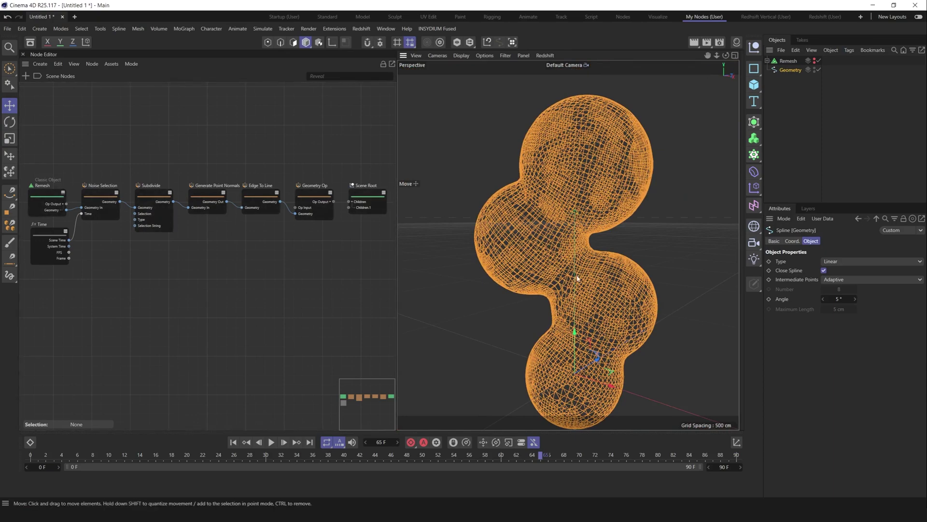
scroll(578, 279, up, 2)
scroll(577, 275, up, 3)
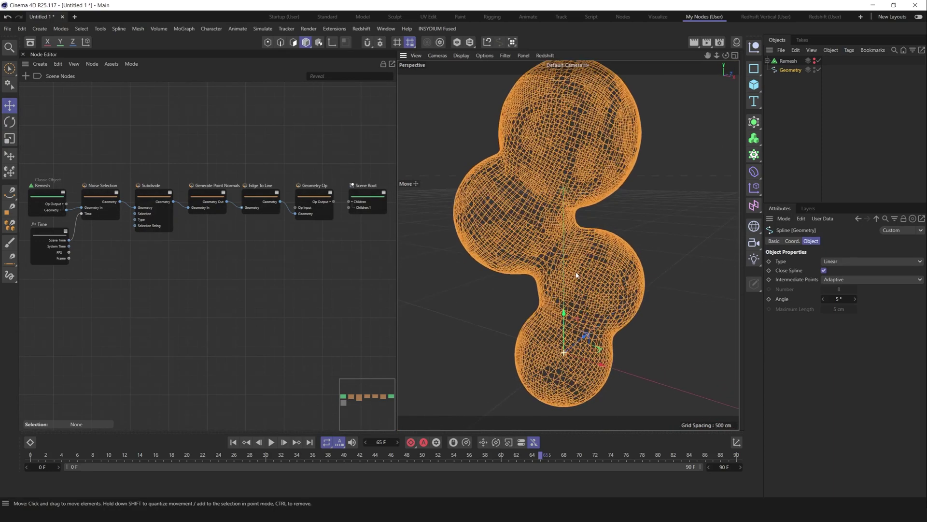
scroll(575, 277, down, 4)
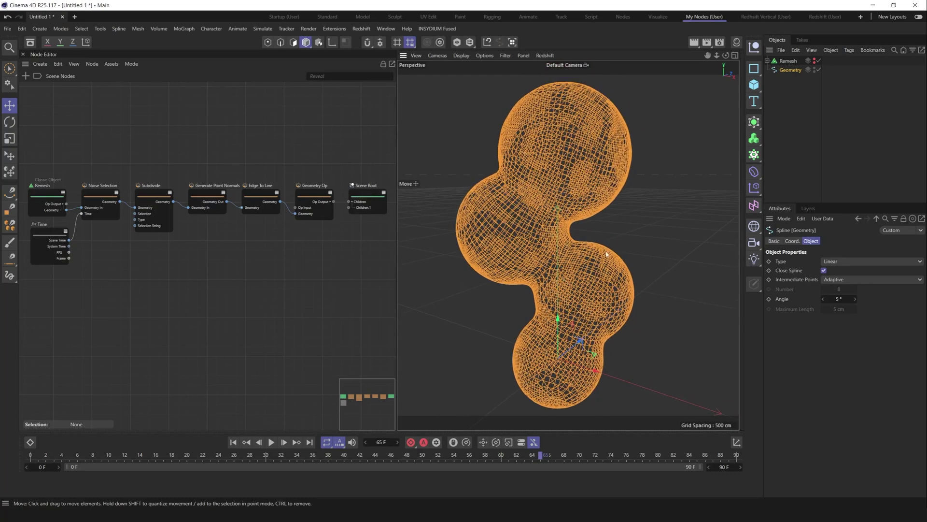
Add a MoSpline in Spline mode using Geometry as its source, hiding Geometry.
click(859, 102)
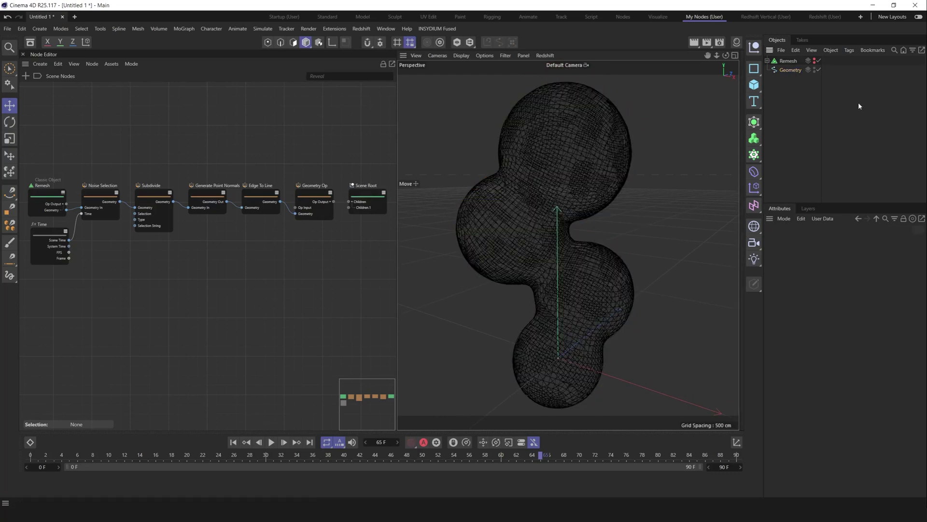
click(754, 154)
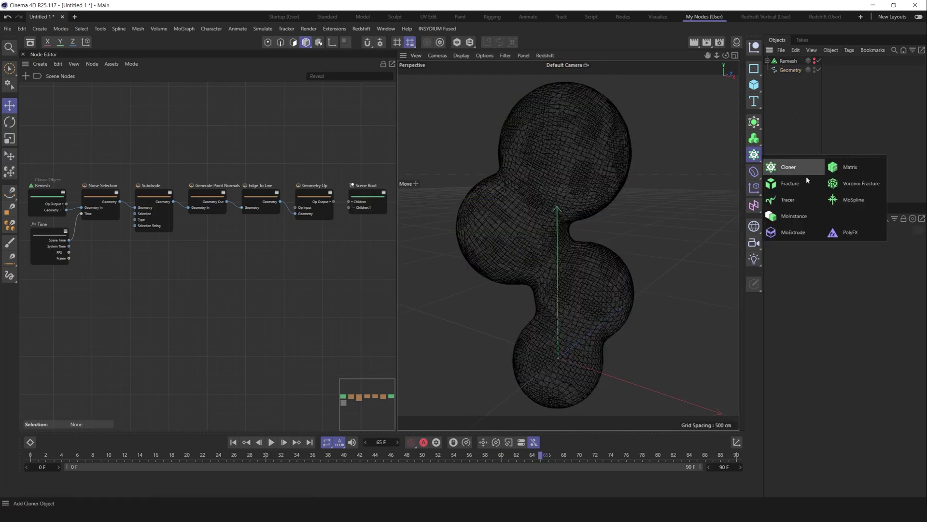
click(851, 199)
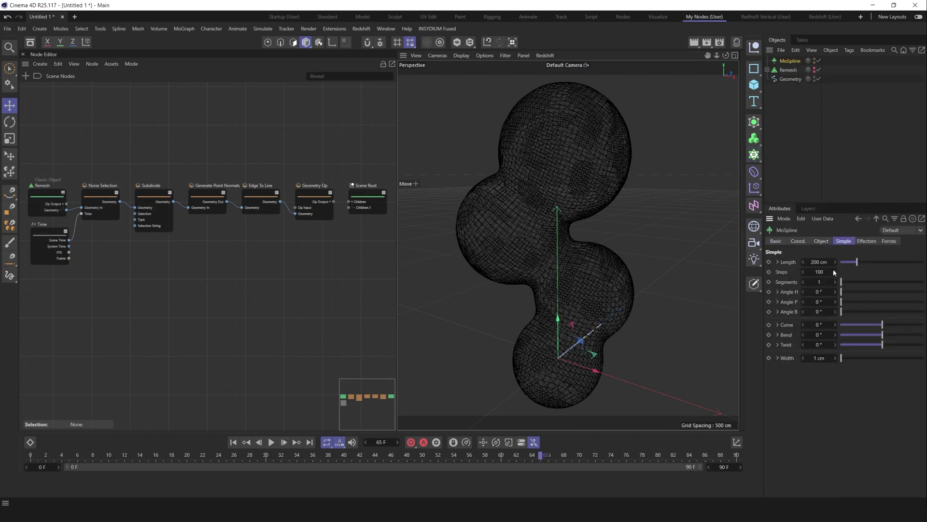
click(831, 262)
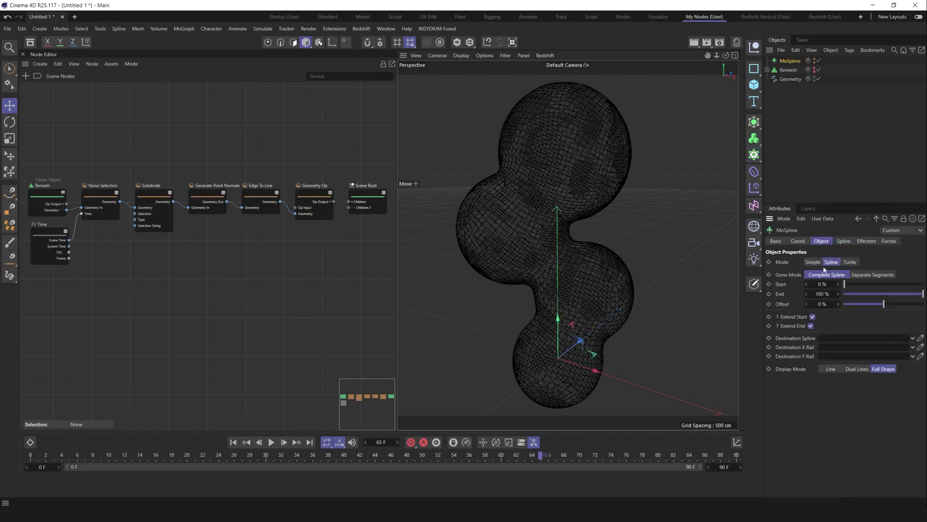
click(844, 241)
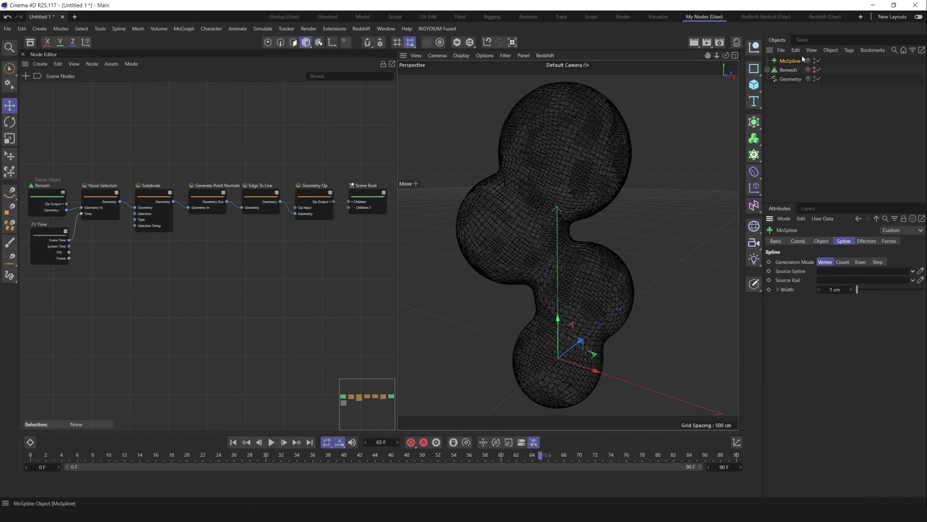
drag(790, 79, 829, 273)
click(814, 79)
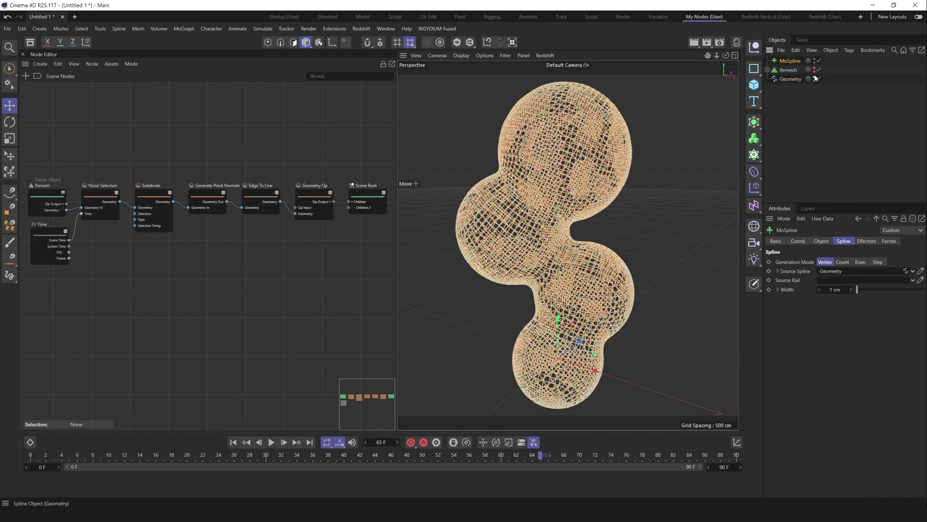
click(821, 241)
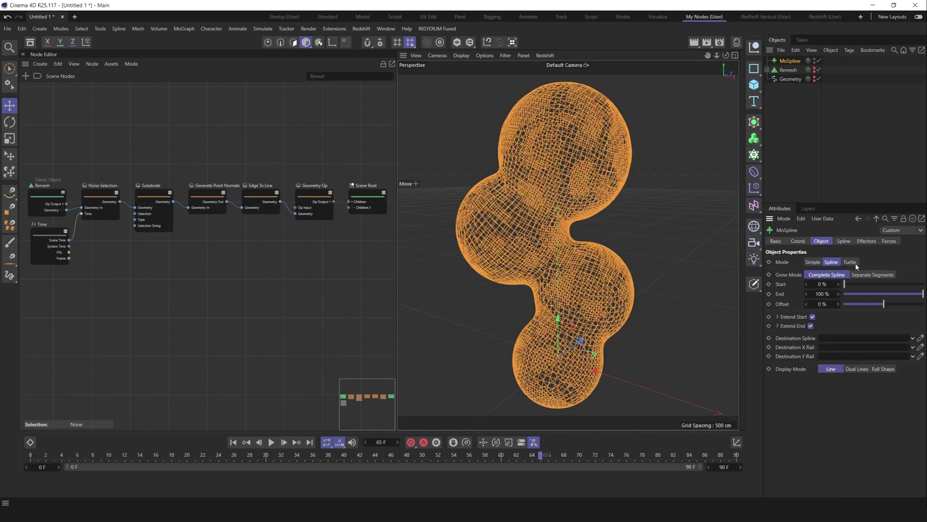
Set the MoSpline Grow Mode to Separate Segments with End at 28.4%.
drag(915, 294, 891, 296)
click(873, 274)
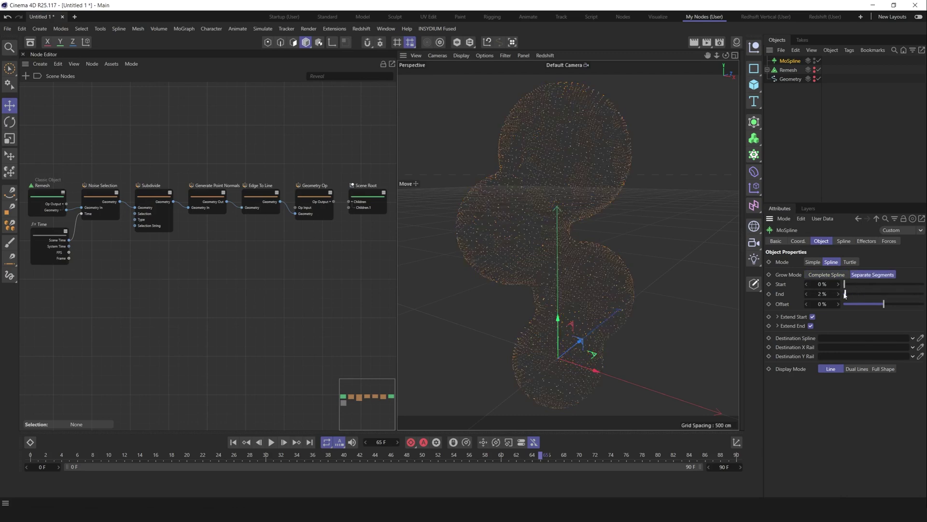
drag(846, 294, 867, 294)
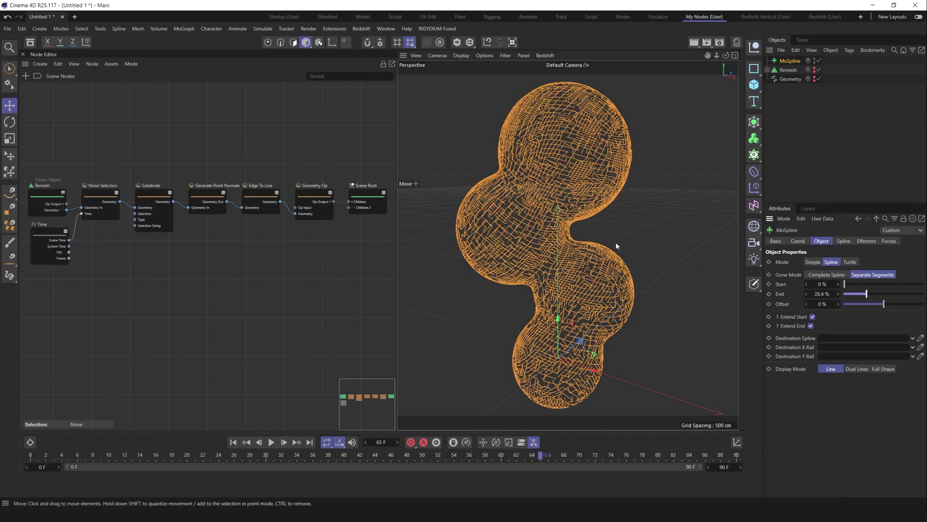
Deselect the MoSpline and orbit and zoom to inspect the short line segments.
click(616, 242)
click(600, 205)
click(633, 225)
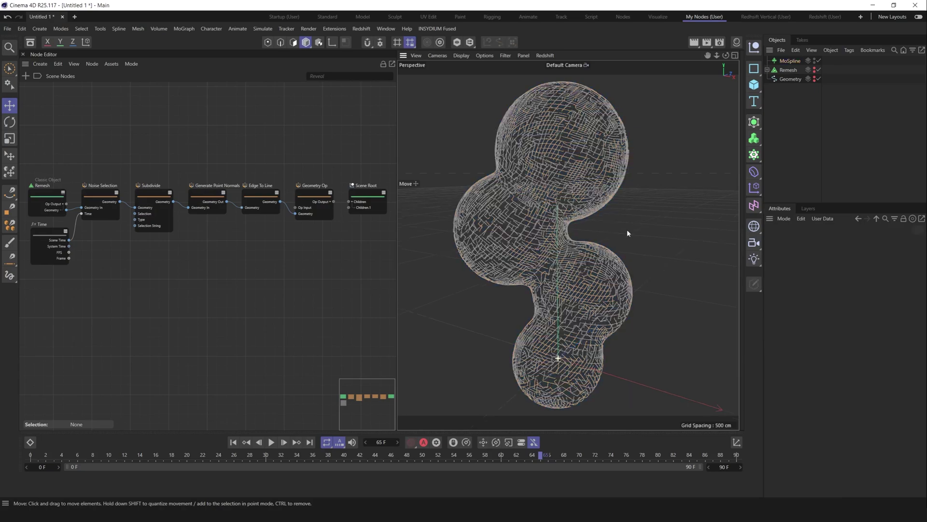
alt+drag(627, 233, 660, 236)
scroll(536, 218, up, 6)
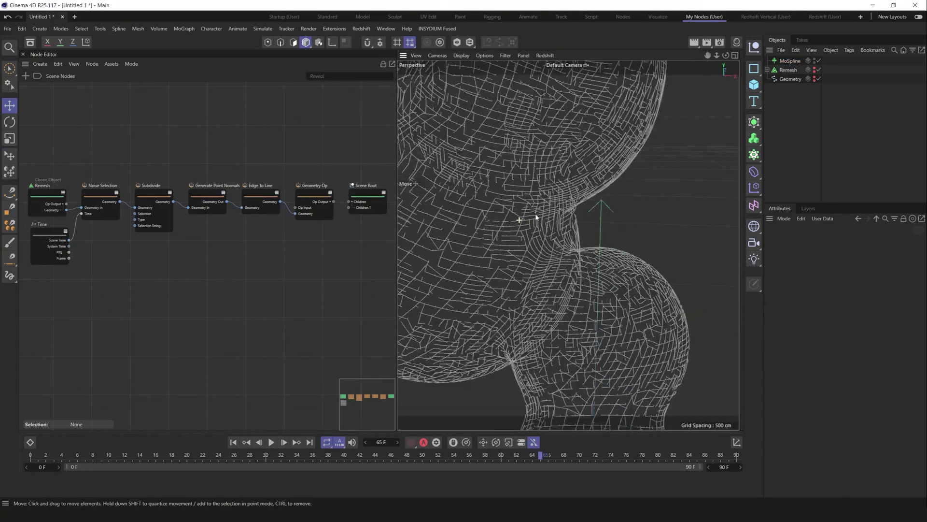
scroll(536, 218, down, 6)
alt+drag(585, 238, 555, 224)
scroll(572, 230, up, 2)
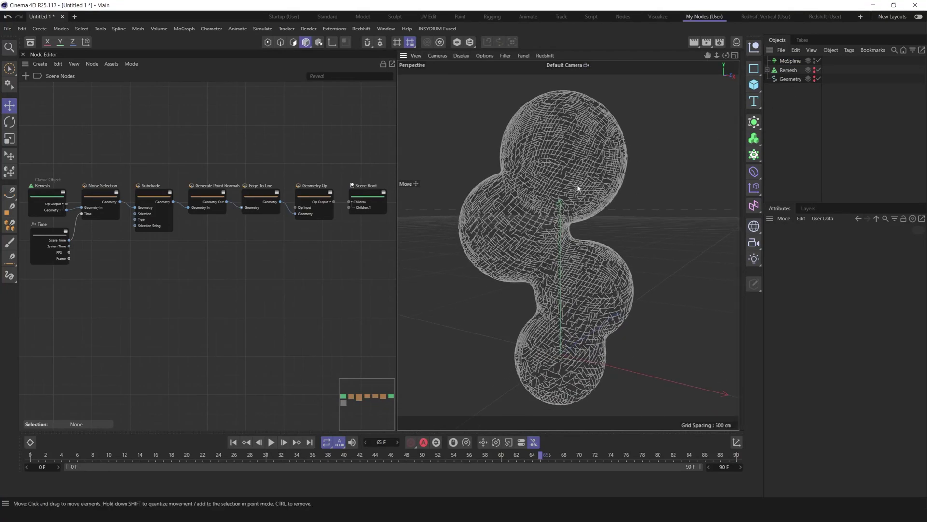
Disable Geometry, connect Geometry Op to Scene Root, and wire Generate Point Normals directly into Geometry Op.
click(819, 78)
drag(333, 202, 349, 207)
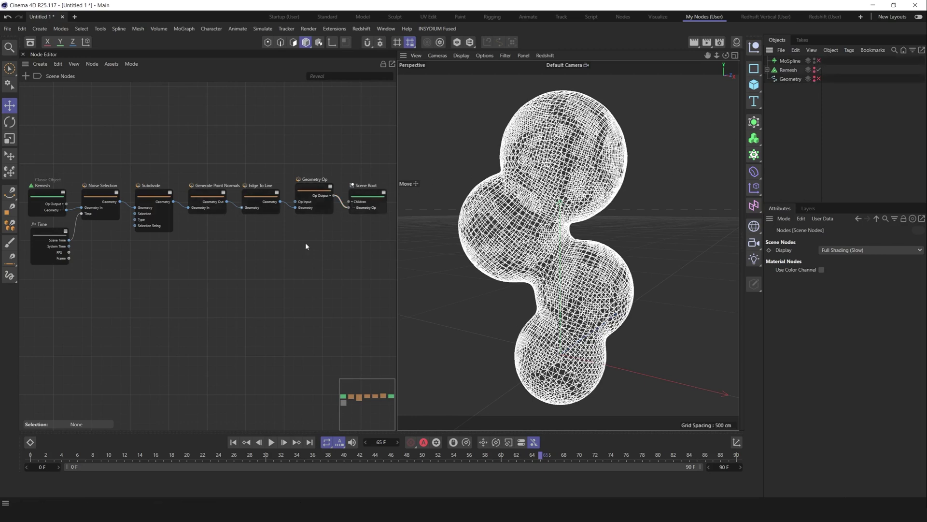
click(103, 200)
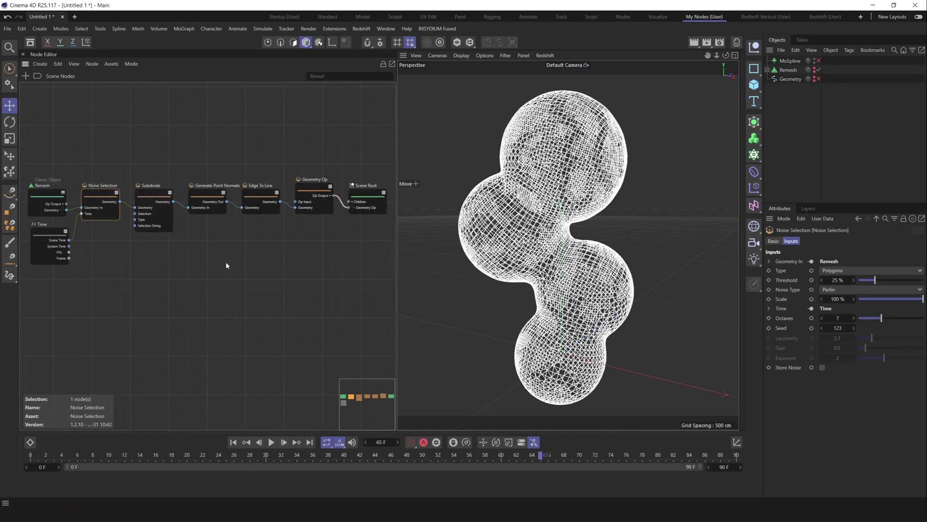
drag(107, 196, 107, 168)
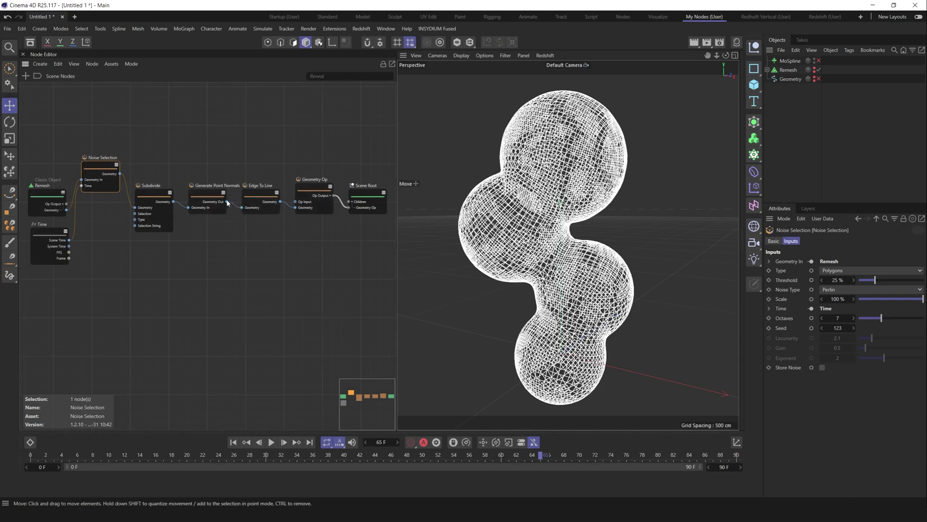
mouse_move(228, 202)
mouse_down()
mouse_move(245, 232)
mouse_move(295, 208)
mouse_move(271, 170)
mouse_up()
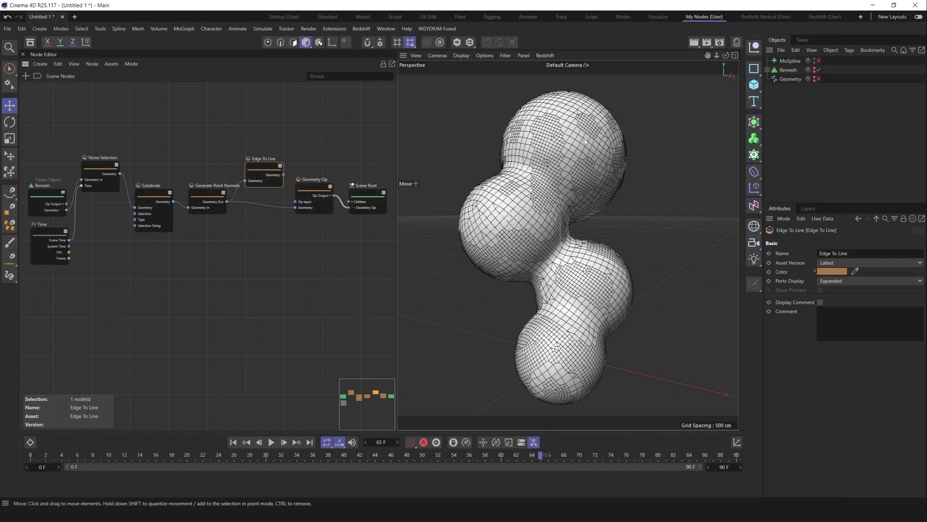
Add a Delete node ('del') fed by Noise Selection's geometry and play to watch the holes.
click(193, 291)
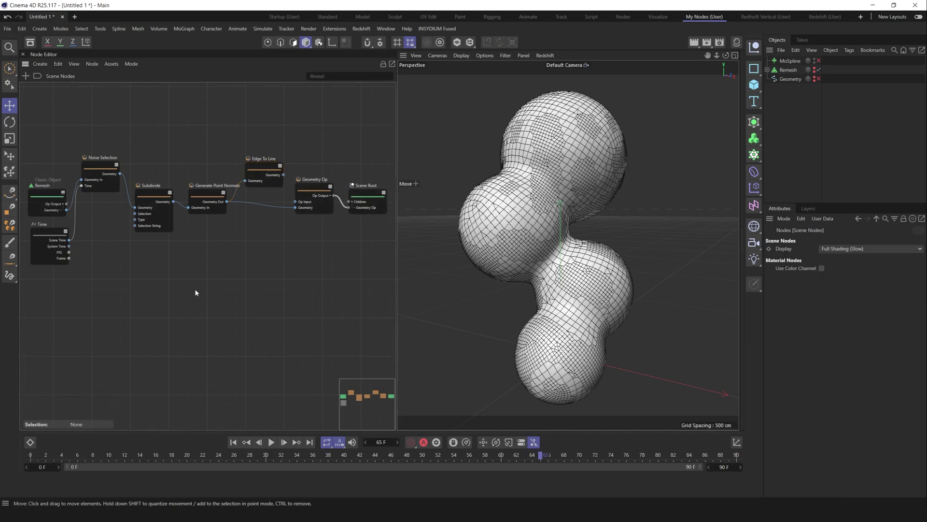
double_click(195, 292)
text(del)
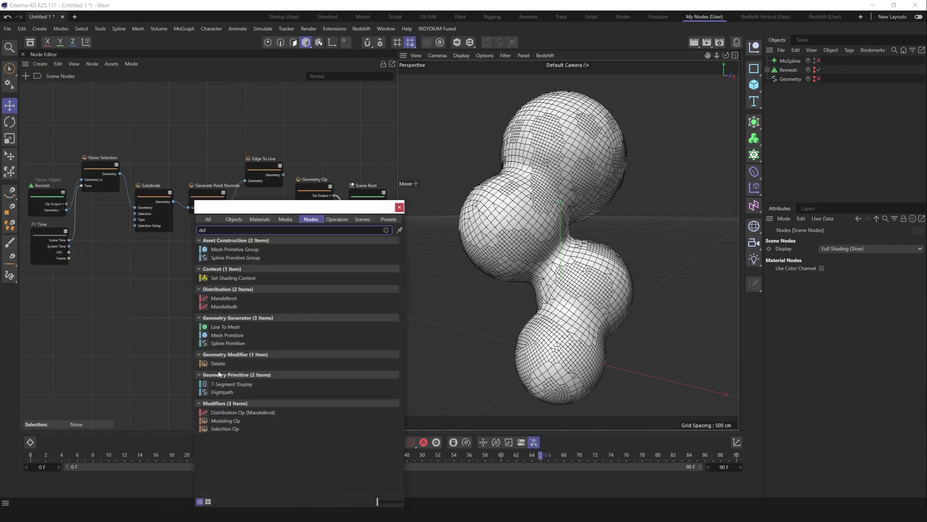
drag(218, 363, 149, 268)
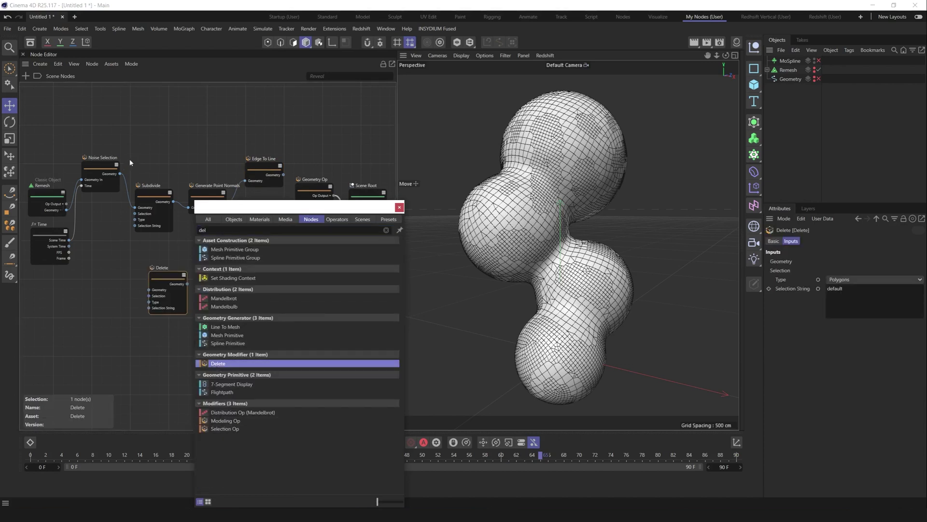
click(151, 201)
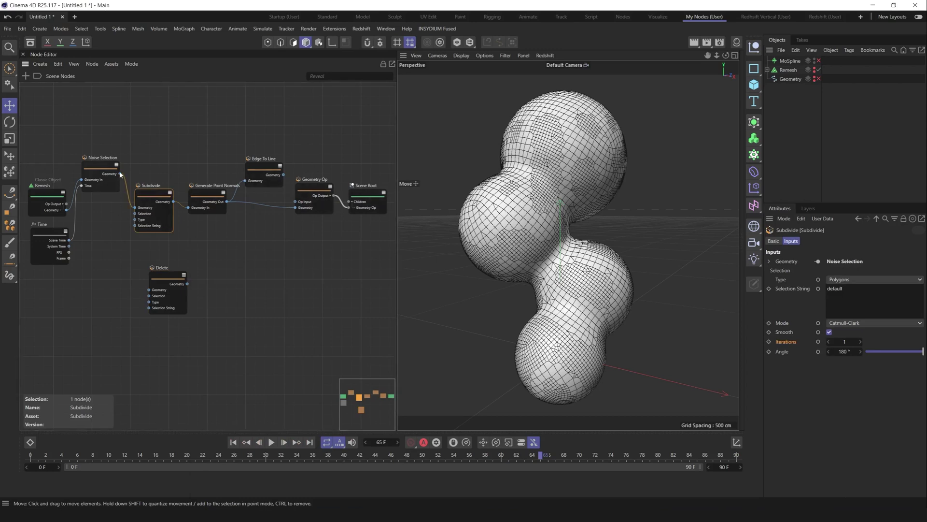
drag(121, 174, 135, 207)
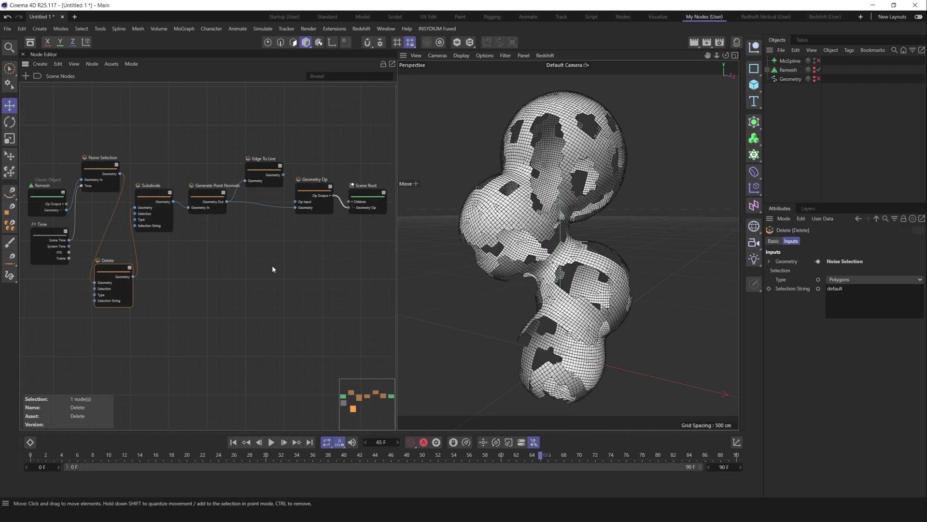
click(272, 443)
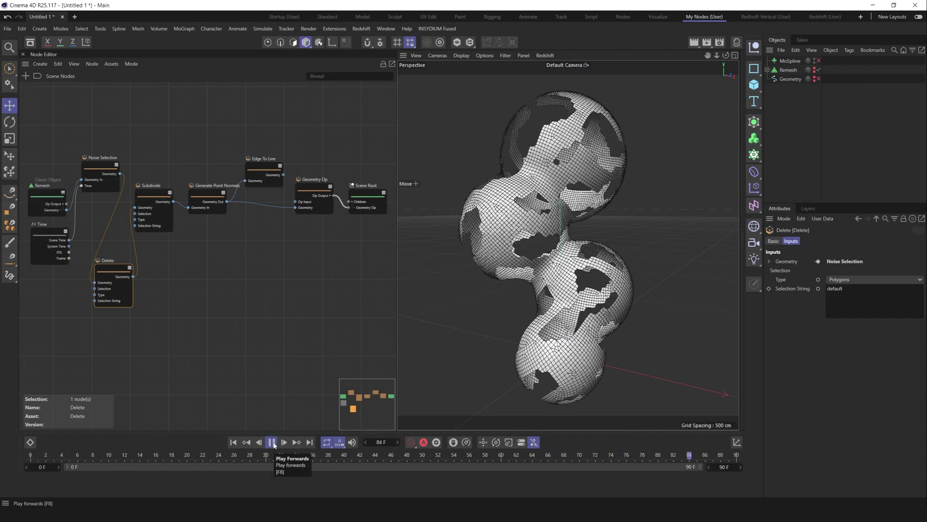
Connect Edge To Line's Geometry output to Geometry Op's input, then play the holey wireframe animation and stop it at frame 33.
click(272, 442)
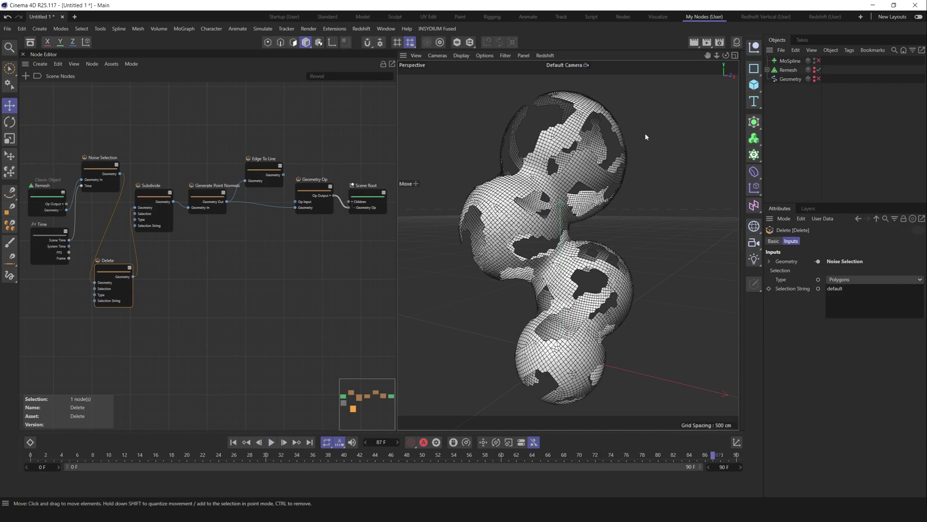
drag(284, 175, 297, 208)
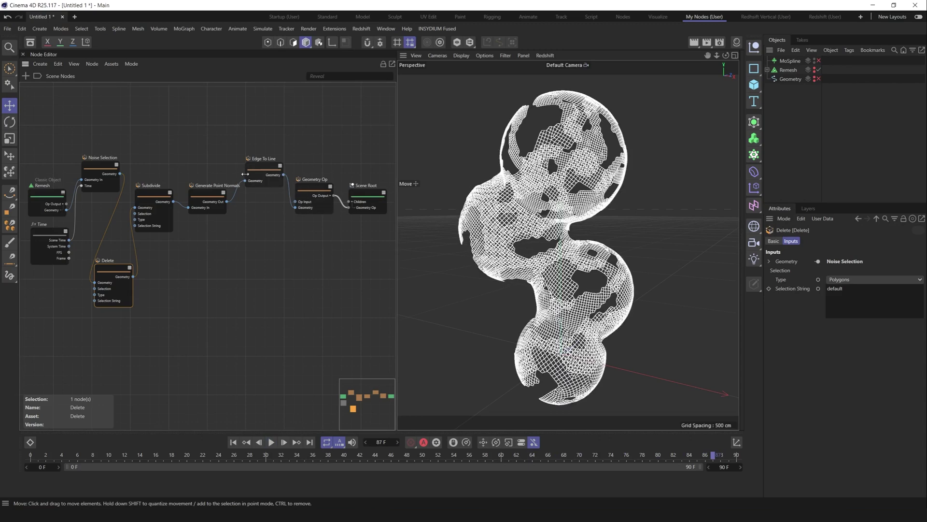
click(272, 442)
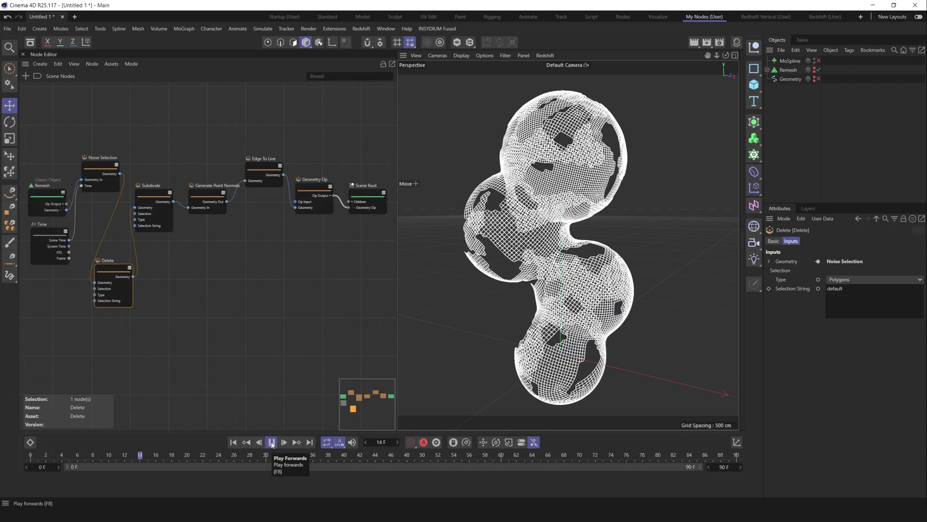
click(271, 443)
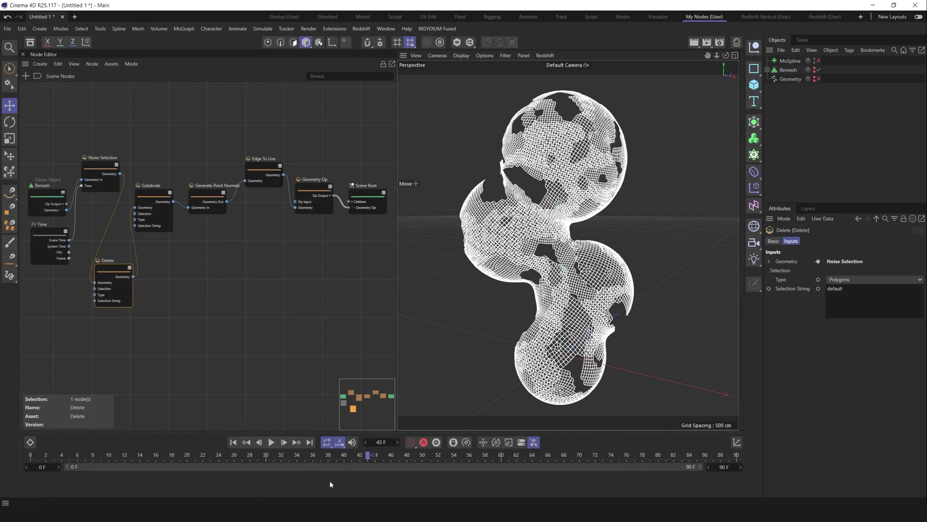
click(272, 443)
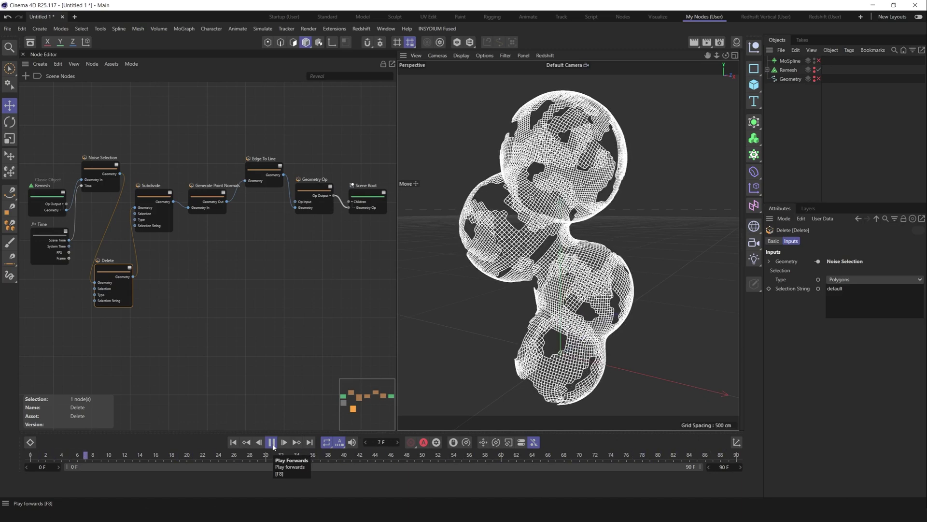
click(272, 443)
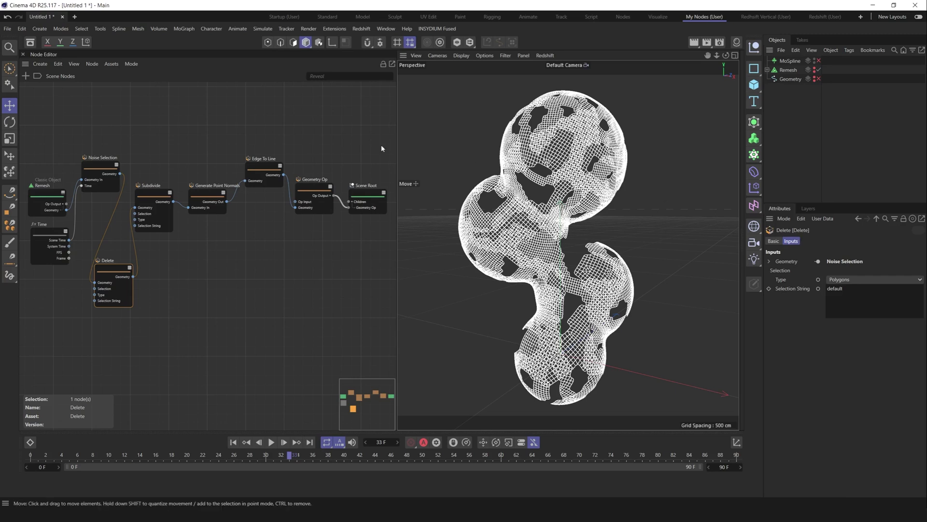
Select all nine nodes and auto-arrange them into a row from Remesh through Delete to Scene Root.
drag(374, 130, 27, 309)
key(l)
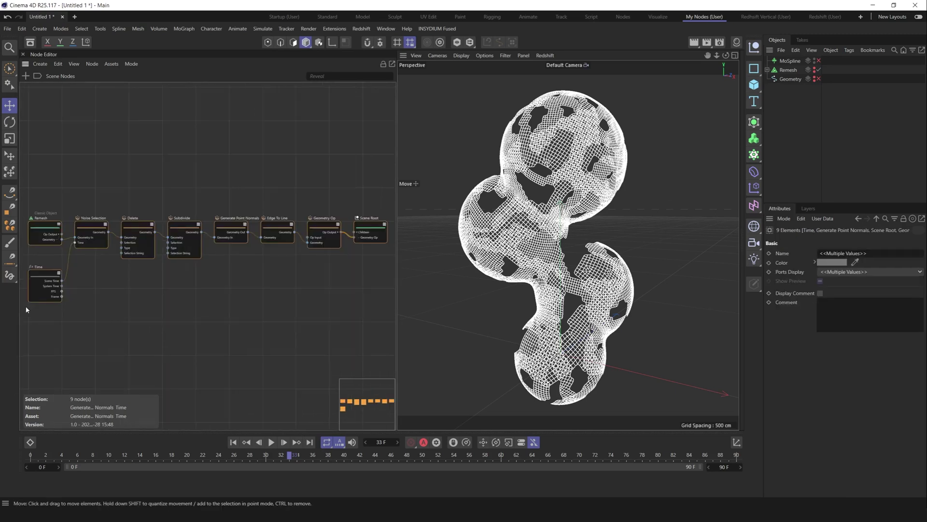
click(263, 283)
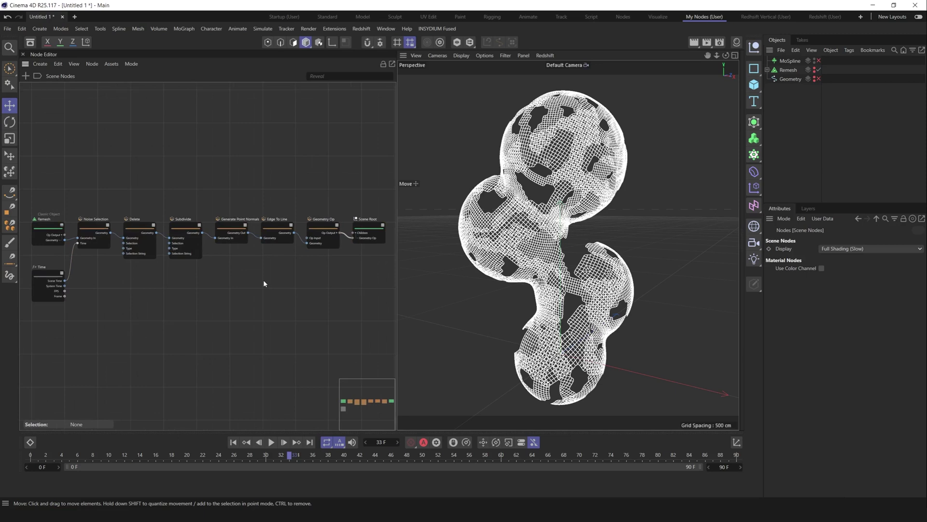